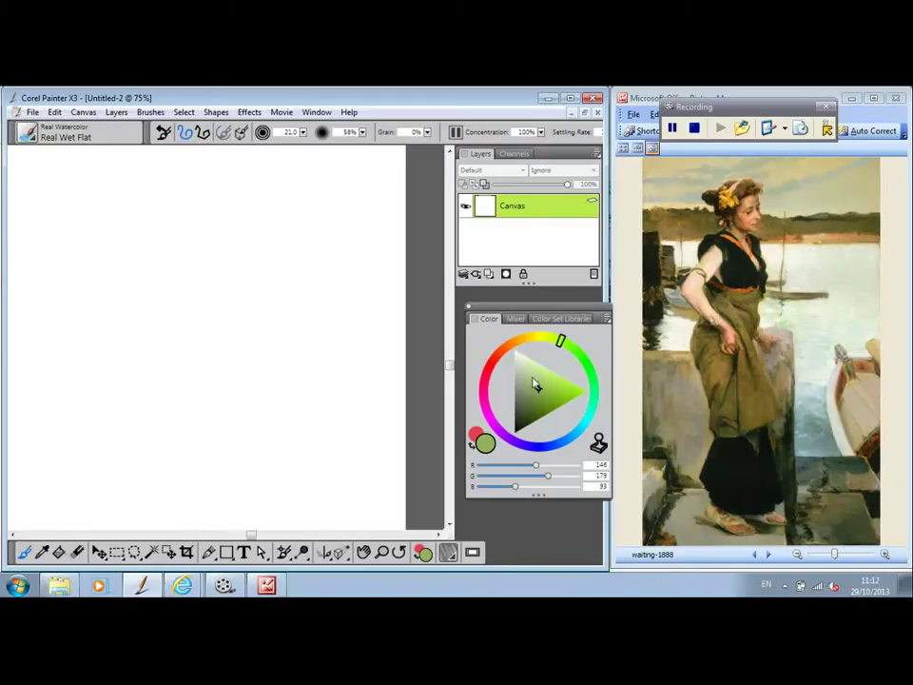
- Brush the figure's head and neck outline near the top of the canvas in light green (RGB 190, 223, 137) with Real Wet Flat
{"action": "left_click", "coordinate": [538, 375]}
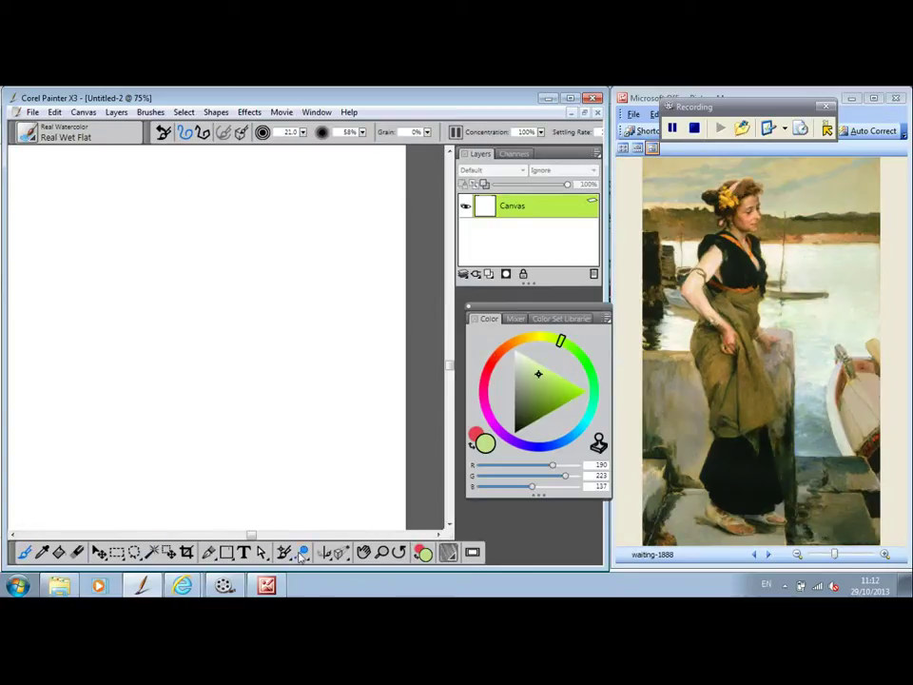
{"action": "left_click", "coordinate": [365, 552]}
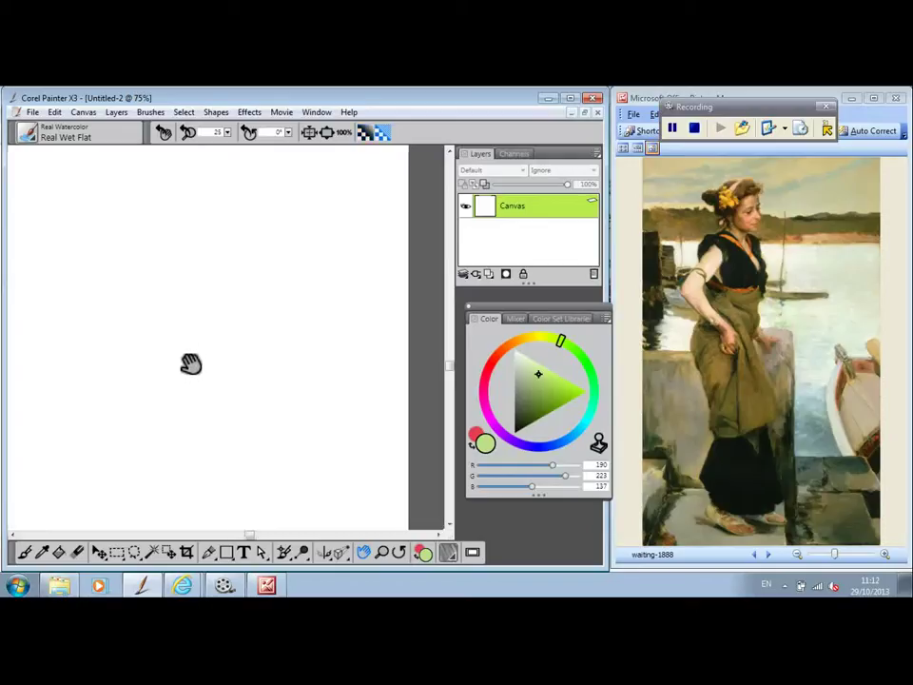
{"action": "mouse_move", "coordinate": [189, 362]}
{"action": "left_mouse_down"}
{"action": "mouse_move", "coordinate": [311, 357]}
{"action": "mouse_move", "coordinate": [225, 374]}
{"action": "left_mouse_up"}
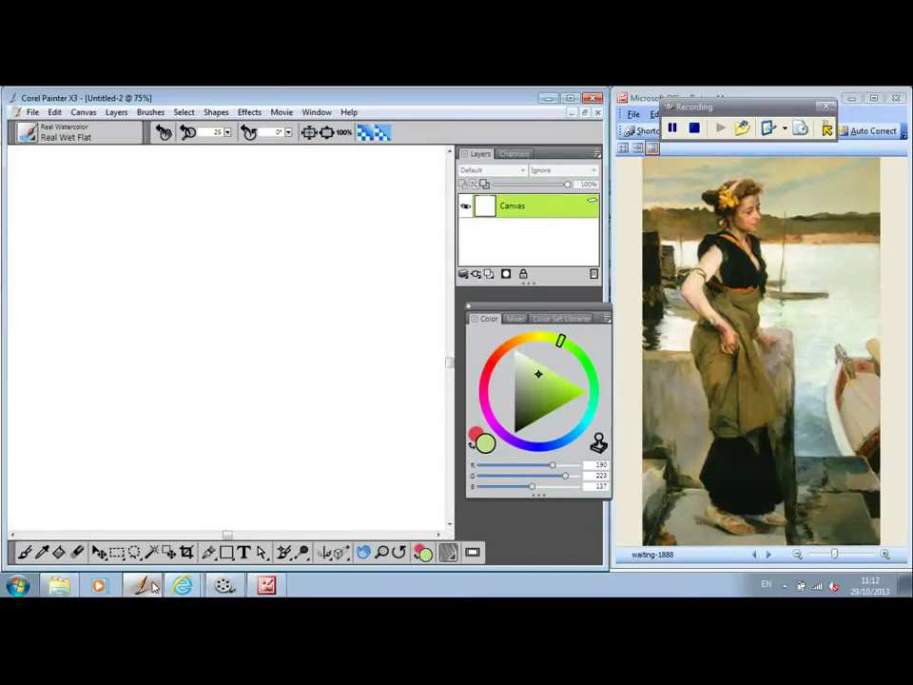
{"action": "left_click", "coordinate": [25, 552]}
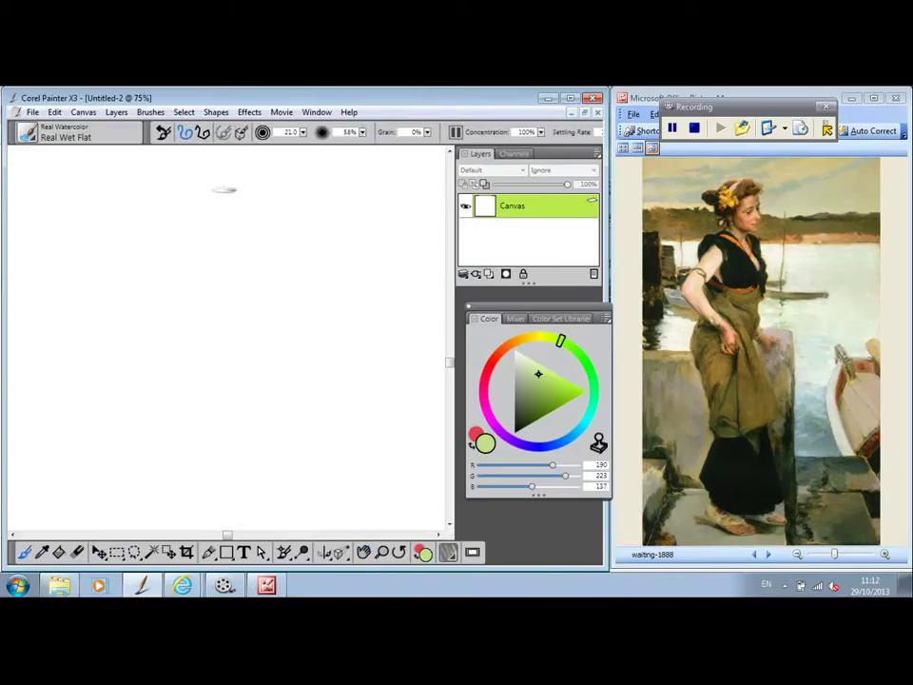
{"action": "mouse_move", "coordinate": [221, 170]}
{"action": "left_mouse_down"}
{"action": "mouse_move", "coordinate": [203, 177]}
{"action": "mouse_move", "coordinate": [198, 194]}
{"action": "mouse_move", "coordinate": [217, 206]}
{"action": "mouse_move", "coordinate": [245, 179]}
{"action": "mouse_move", "coordinate": [252, 186]}
{"action": "mouse_move", "coordinate": [212, 198]}
{"action": "mouse_move", "coordinate": [196, 220]}
{"action": "mouse_move", "coordinate": [228, 239]}
{"action": "left_mouse_up"}
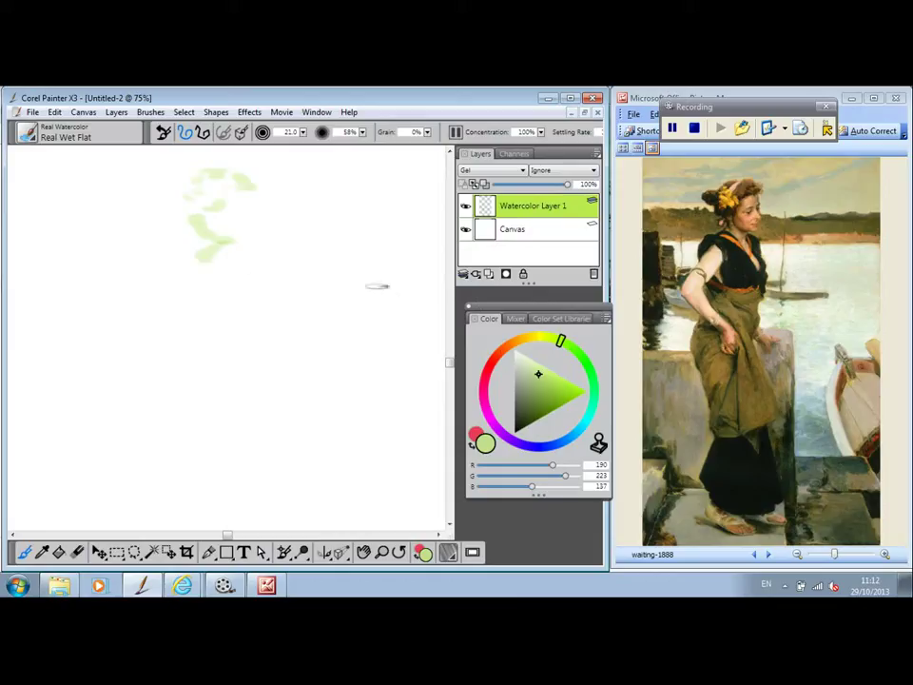
- Paint the shoulders and upper bodice in pink (RGB 223, 137, 172) below the neck
{"action": "left_click", "coordinate": [486, 388]}
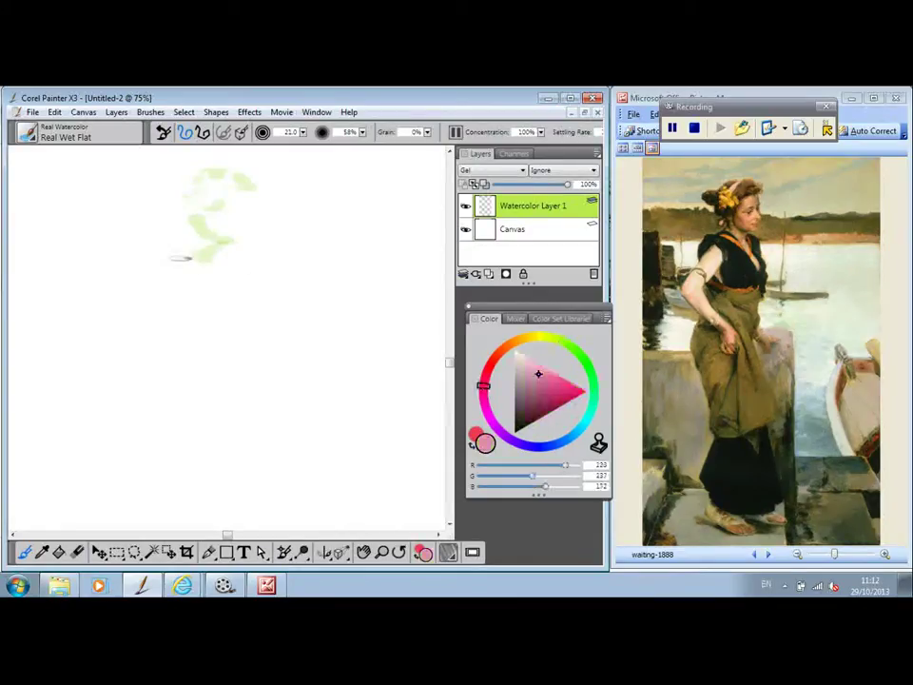
{"action": "left_click_drag", "start_coordinate": [181, 253], "coordinate": [206, 277]}
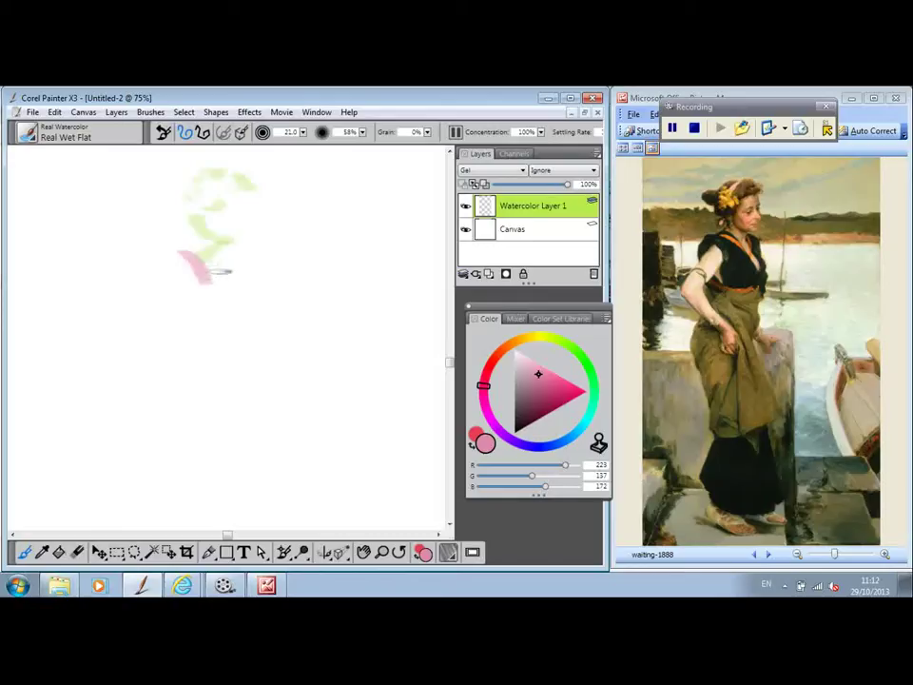
{"action": "left_click_drag", "start_coordinate": [233, 265], "coordinate": [244, 276]}
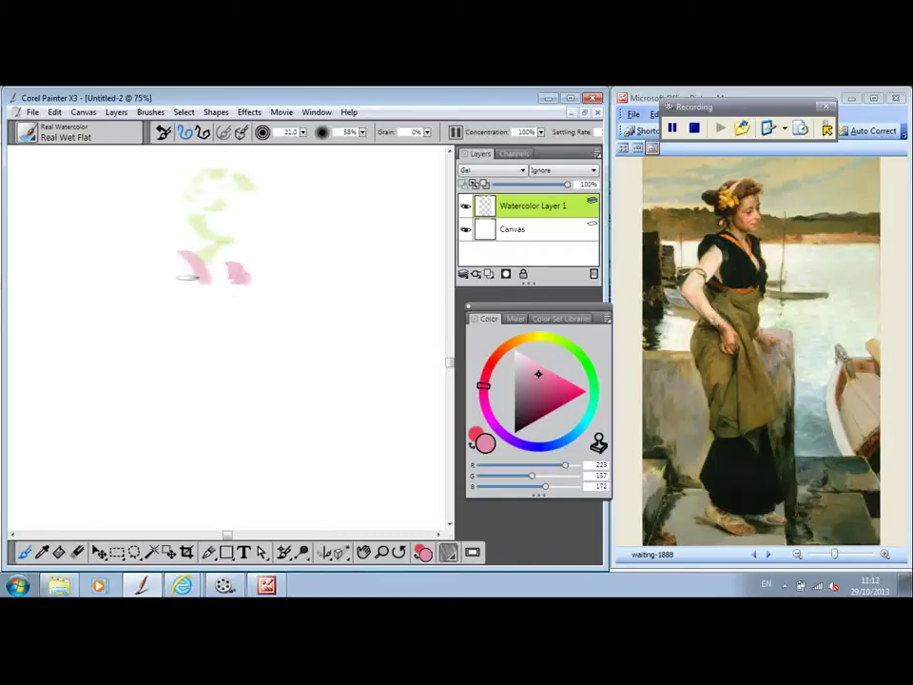
{"action": "left_click_drag", "start_coordinate": [185, 275], "coordinate": [215, 305]}
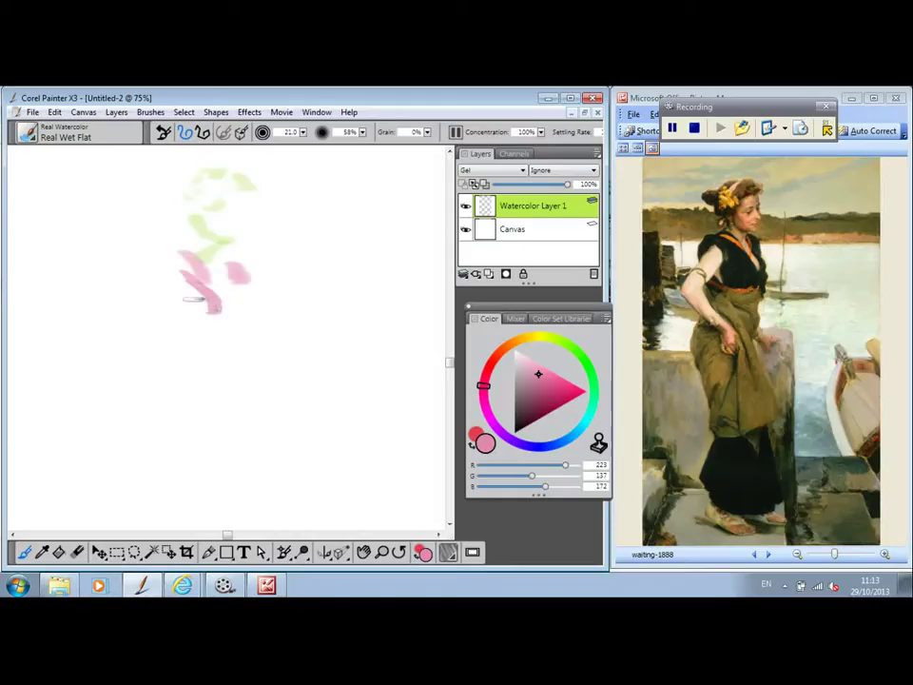
{"action": "left_click_drag", "start_coordinate": [177, 266], "coordinate": [163, 276]}
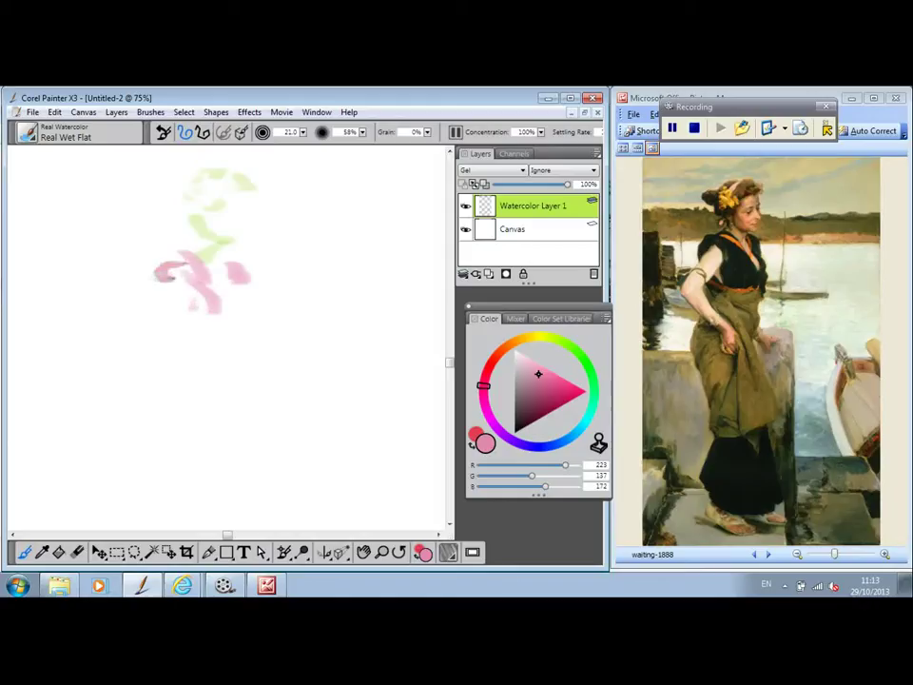
- Paint the bent arm and the waist in light greens, and the sides of the torso in turquoise (RGB 137, 223, 205)
{"action": "left_click", "coordinate": [563, 344]}
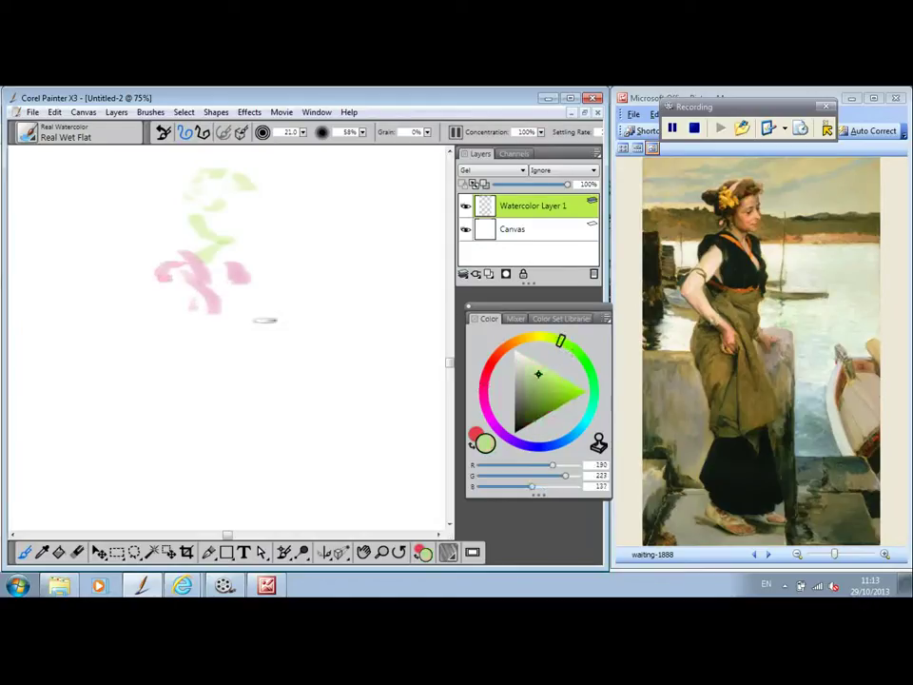
{"action": "mouse_move", "coordinate": [173, 277]}
{"action": "left_mouse_down"}
{"action": "mouse_move", "coordinate": [137, 308]}
{"action": "mouse_move", "coordinate": [138, 324]}
{"action": "mouse_move", "coordinate": [181, 291]}
{"action": "mouse_move", "coordinate": [154, 320]}
{"action": "mouse_move", "coordinate": [131, 321]}
{"action": "mouse_move", "coordinate": [172, 334]}
{"action": "mouse_move", "coordinate": [163, 325]}
{"action": "mouse_move", "coordinate": [190, 361]}
{"action": "left_mouse_up"}
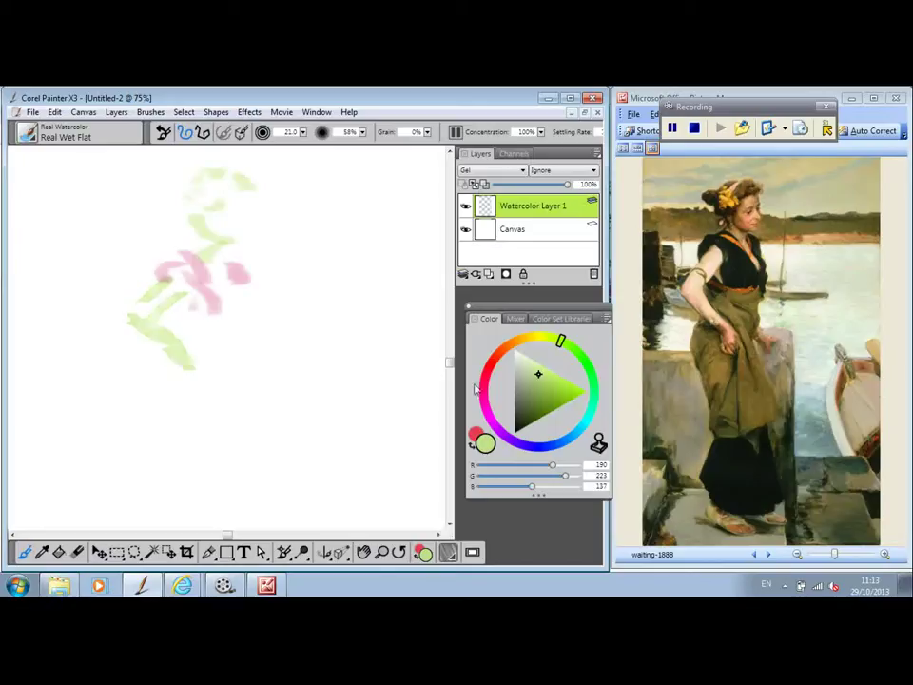
{"action": "left_click", "coordinate": [592, 411]}
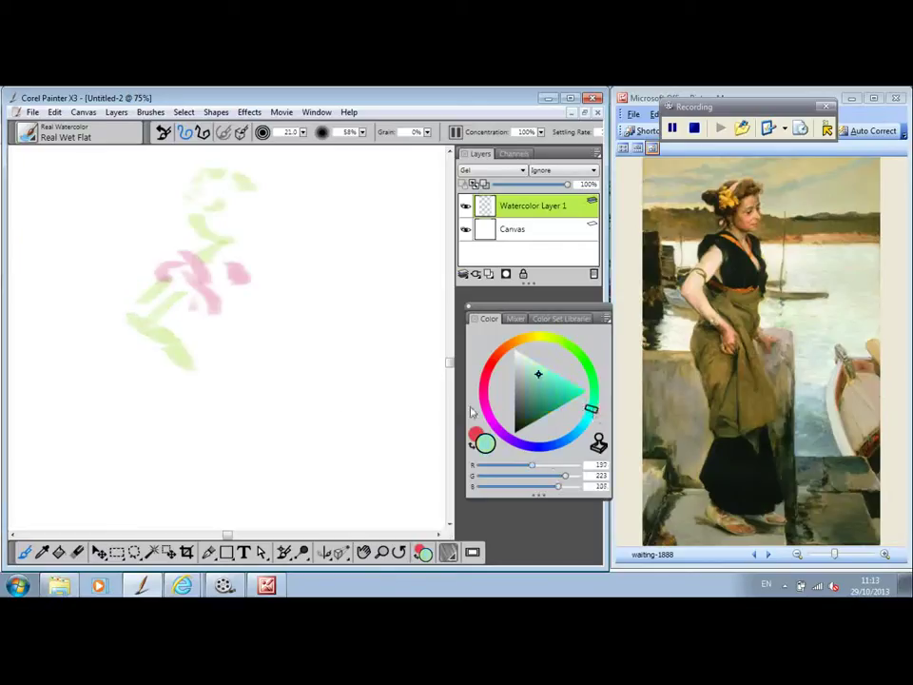
{"action": "mouse_move", "coordinate": [183, 313]}
{"action": "left_mouse_down"}
{"action": "mouse_move", "coordinate": [197, 342]}
{"action": "mouse_move", "coordinate": [217, 332]}
{"action": "mouse_move", "coordinate": [227, 307]}
{"action": "mouse_move", "coordinate": [219, 296]}
{"action": "mouse_move", "coordinate": [236, 329]}
{"action": "mouse_move", "coordinate": [223, 344]}
{"action": "mouse_move", "coordinate": [252, 292]}
{"action": "left_mouse_up"}
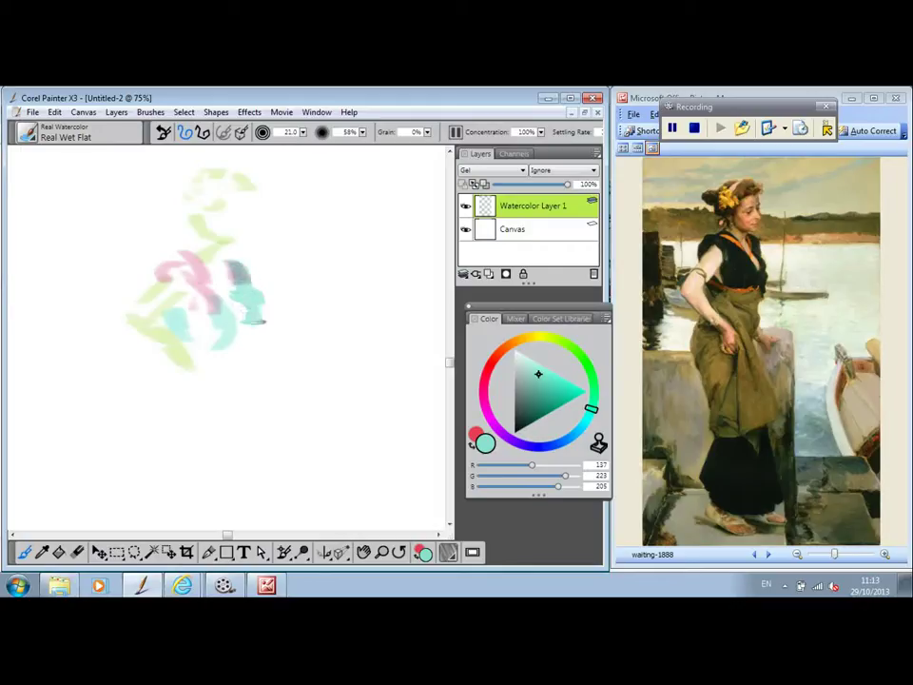
{"action": "left_click_drag", "start_coordinate": [255, 326], "coordinate": [246, 367]}
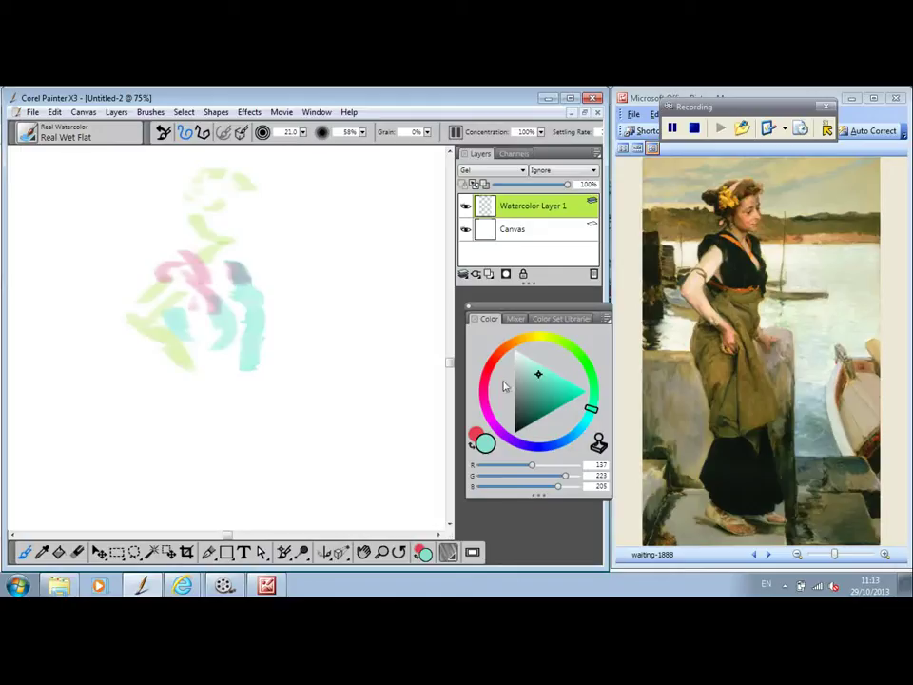
{"action": "left_click", "coordinate": [570, 350]}
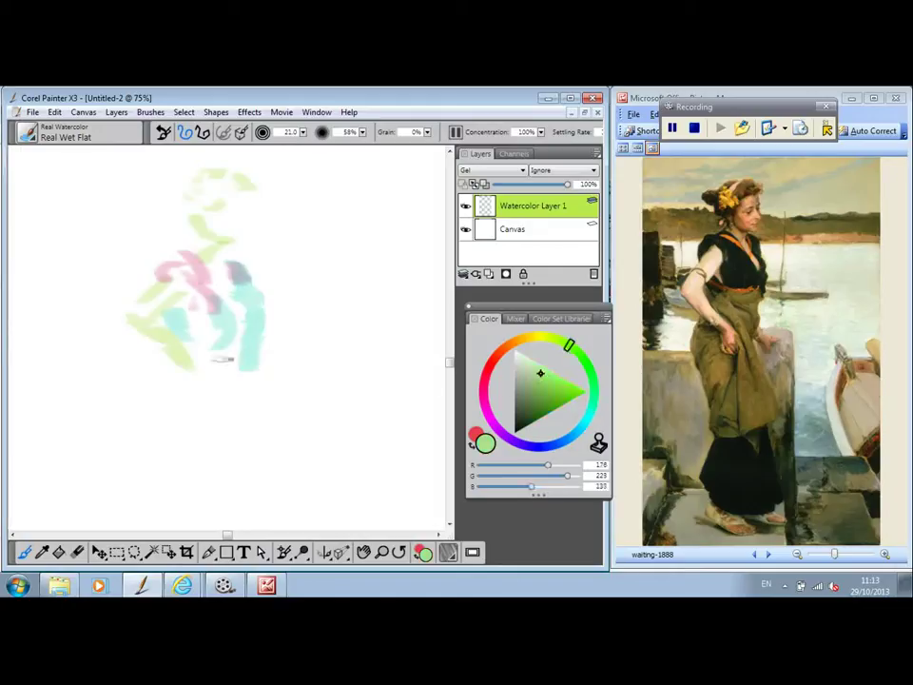
{"action": "mouse_move", "coordinate": [241, 342]}
{"action": "left_mouse_down"}
{"action": "mouse_move", "coordinate": [210, 360]}
{"action": "mouse_move", "coordinate": [220, 360]}
{"action": "mouse_move", "coordinate": [205, 353]}
{"action": "mouse_move", "coordinate": [246, 365]}
{"action": "left_mouse_up"}
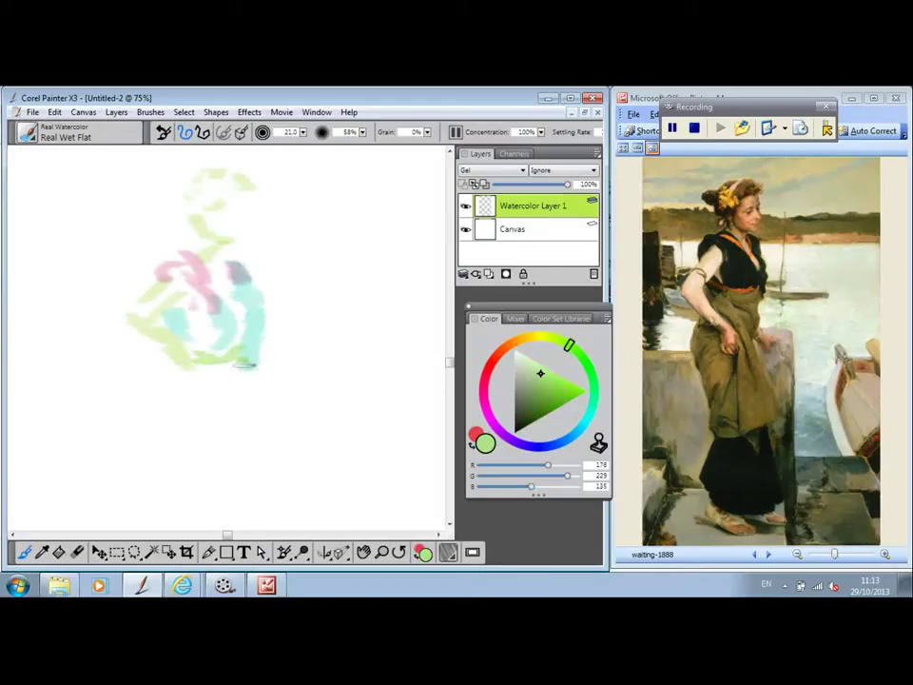
- Outline the hips and long skirt down to the hem in tan (RGB 221, 201, 143), including the apron folds
{"action": "left_click", "coordinate": [524, 339]}
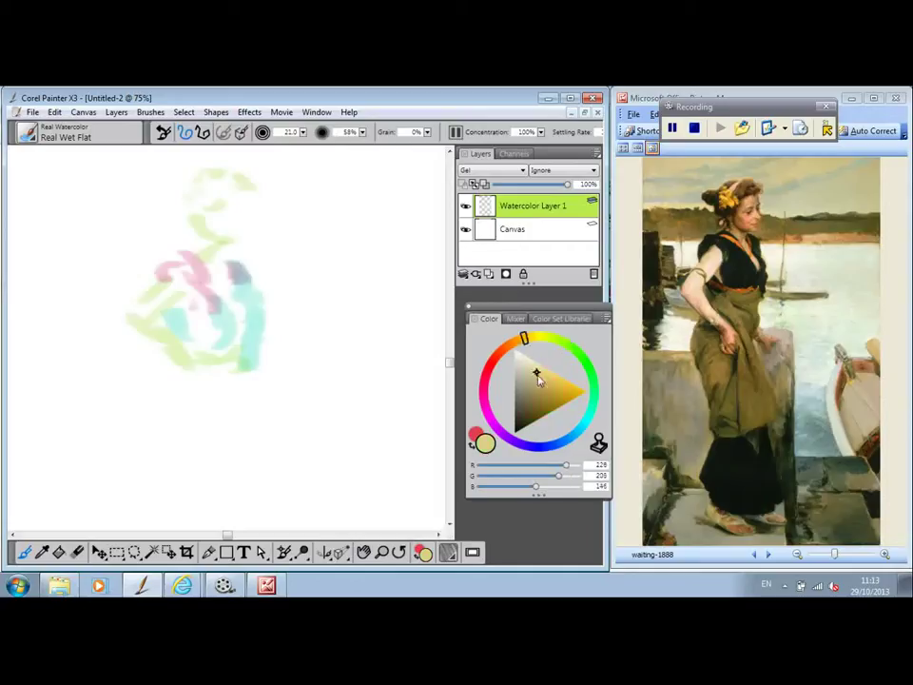
{"action": "mouse_move", "coordinate": [233, 360]}
{"action": "left_mouse_down"}
{"action": "mouse_move", "coordinate": [199, 369]}
{"action": "mouse_move", "coordinate": [228, 365]}
{"action": "mouse_move", "coordinate": [231, 387]}
{"action": "mouse_move", "coordinate": [243, 379]}
{"action": "mouse_move", "coordinate": [238, 401]}
{"action": "mouse_move", "coordinate": [238, 391]}
{"action": "mouse_move", "coordinate": [222, 404]}
{"action": "mouse_move", "coordinate": [186, 370]}
{"action": "mouse_move", "coordinate": [164, 376]}
{"action": "mouse_move", "coordinate": [154, 392]}
{"action": "mouse_move", "coordinate": [176, 415]}
{"action": "mouse_move", "coordinate": [147, 393]}
{"action": "mouse_move", "coordinate": [133, 412]}
{"action": "mouse_move", "coordinate": [158, 437]}
{"action": "mouse_move", "coordinate": [191, 441]}
{"action": "mouse_move", "coordinate": [231, 408]}
{"action": "mouse_move", "coordinate": [217, 428]}
{"action": "mouse_move", "coordinate": [198, 412]}
{"action": "mouse_move", "coordinate": [215, 411]}
{"action": "mouse_move", "coordinate": [222, 461]}
{"action": "left_mouse_up"}
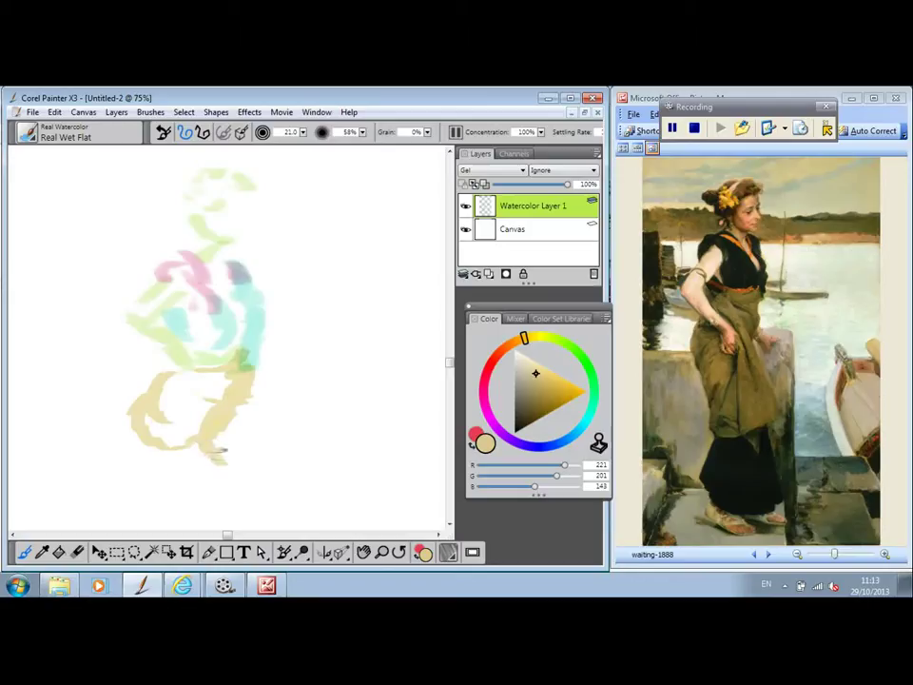
{"action": "mouse_move", "coordinate": [182, 390]}
{"action": "left_mouse_down"}
{"action": "mouse_move", "coordinate": [167, 378]}
{"action": "mouse_move", "coordinate": [200, 423]}
{"action": "mouse_move", "coordinate": [233, 523]}
{"action": "left_mouse_up"}
{"action": "mouse_move", "coordinate": [161, 459]}
{"action": "left_mouse_down"}
{"action": "mouse_move", "coordinate": [133, 399]}
{"action": "mouse_move", "coordinate": [143, 385]}
{"action": "mouse_move", "coordinate": [161, 522]}
{"action": "mouse_move", "coordinate": [180, 490]}
{"action": "left_mouse_up"}
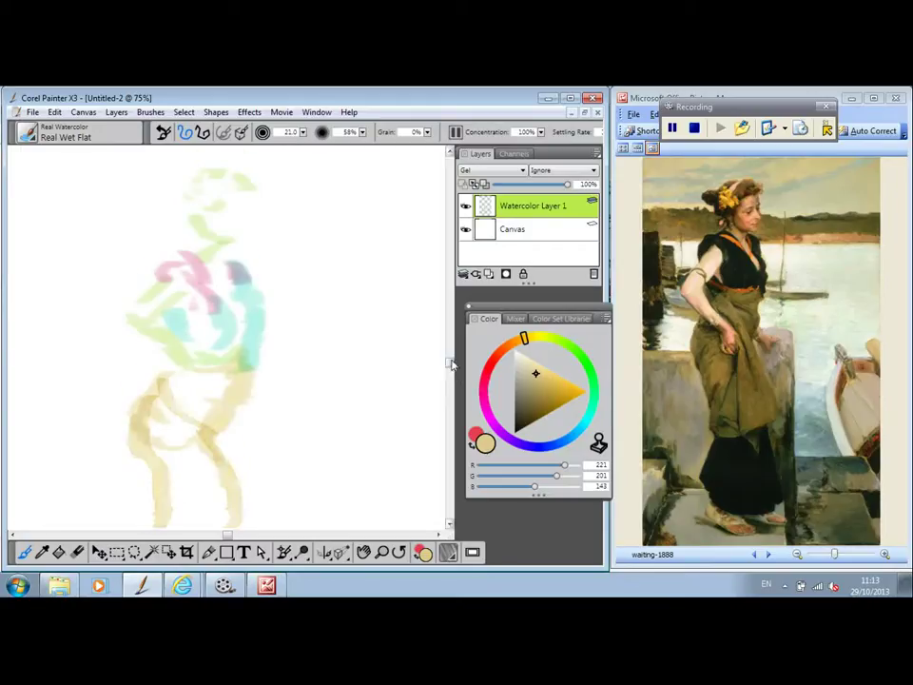
{"action": "left_click_drag", "start_coordinate": [449, 363], "coordinate": [450, 396]}
{"action": "mouse_move", "coordinate": [162, 402]}
{"action": "left_mouse_down"}
{"action": "mouse_move", "coordinate": [169, 418]}
{"action": "mouse_move", "coordinate": [151, 436]}
{"action": "mouse_move", "coordinate": [190, 471]}
{"action": "mouse_move", "coordinate": [239, 421]}
{"action": "mouse_move", "coordinate": [238, 443]}
{"action": "left_mouse_up"}
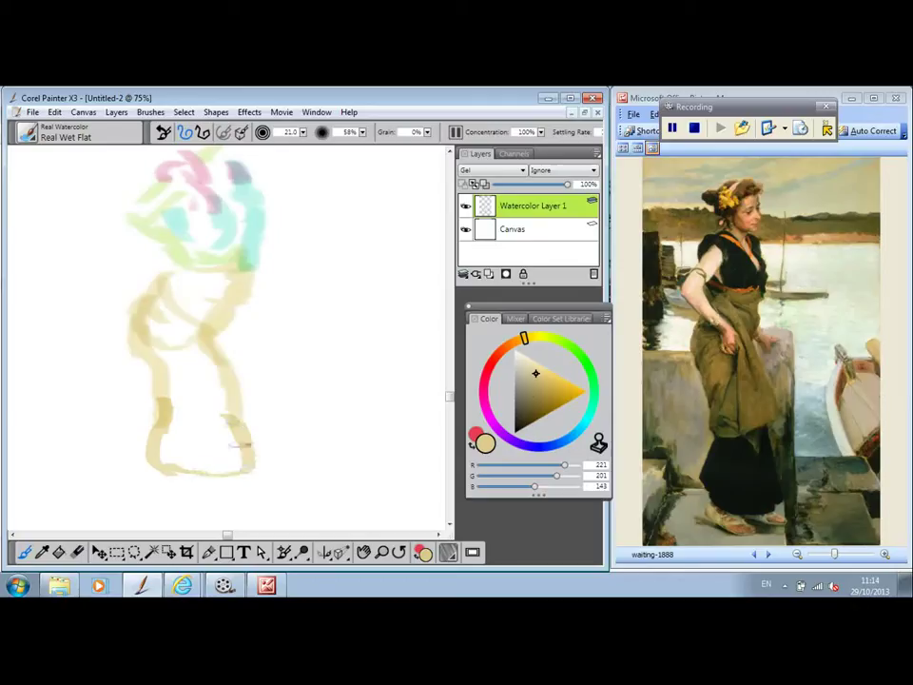
- Shade the lower skirt in mauve (RGB 178, 130, 159) and paint both feet in teal (RGB 130, 178, 169) and mauve
{"action": "left_click", "coordinate": [483, 396]}
{"action": "mouse_move", "coordinate": [177, 403]}
{"action": "left_mouse_down"}
{"action": "mouse_move", "coordinate": [138, 457]}
{"action": "mouse_move", "coordinate": [229, 461]}
{"action": "mouse_move", "coordinate": [228, 427]}
{"action": "mouse_move", "coordinate": [246, 456]}
{"action": "mouse_move", "coordinate": [223, 437]}
{"action": "mouse_move", "coordinate": [214, 442]}
{"action": "mouse_move", "coordinate": [243, 456]}
{"action": "mouse_move", "coordinate": [250, 472]}
{"action": "mouse_move", "coordinate": [169, 508]}
{"action": "left_mouse_up"}
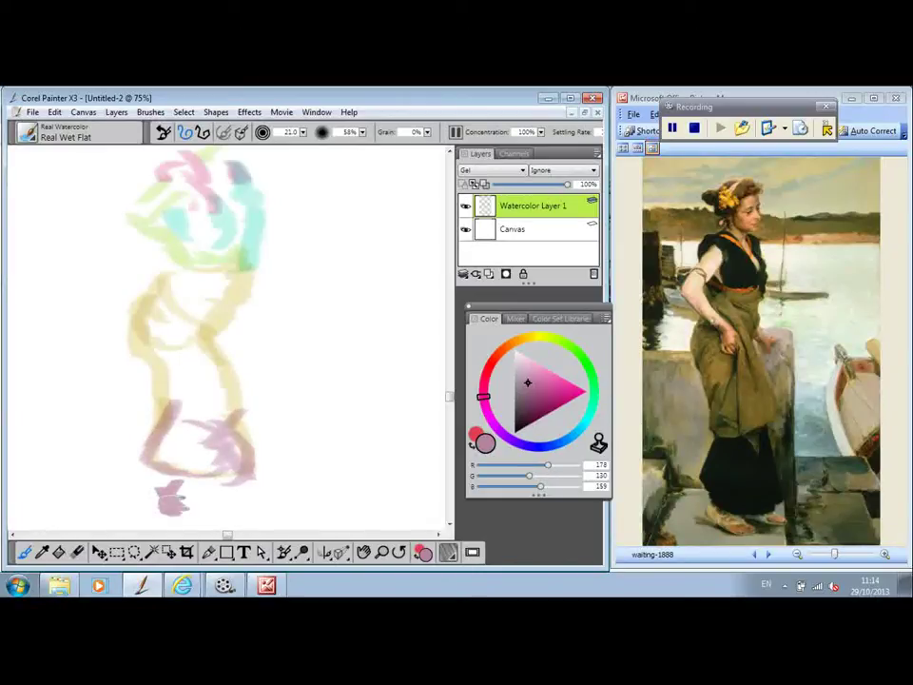
{"action": "left_click", "coordinate": [591, 410]}
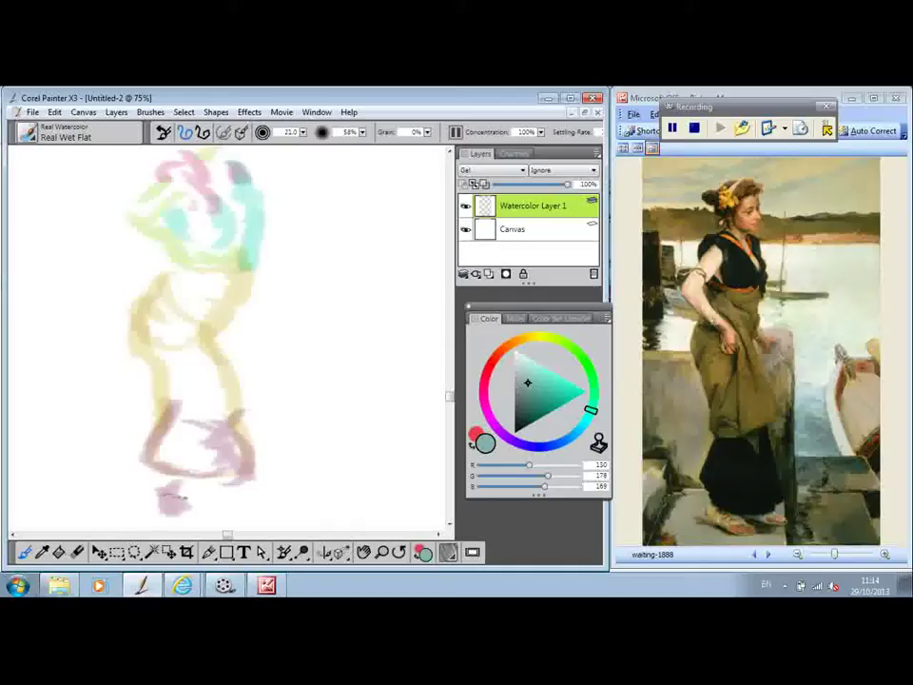
{"action": "mouse_move", "coordinate": [164, 490]}
{"action": "left_mouse_down"}
{"action": "mouse_move", "coordinate": [180, 505]}
{"action": "mouse_move", "coordinate": [170, 510]}
{"action": "mouse_move", "coordinate": [202, 515]}
{"action": "left_mouse_up"}
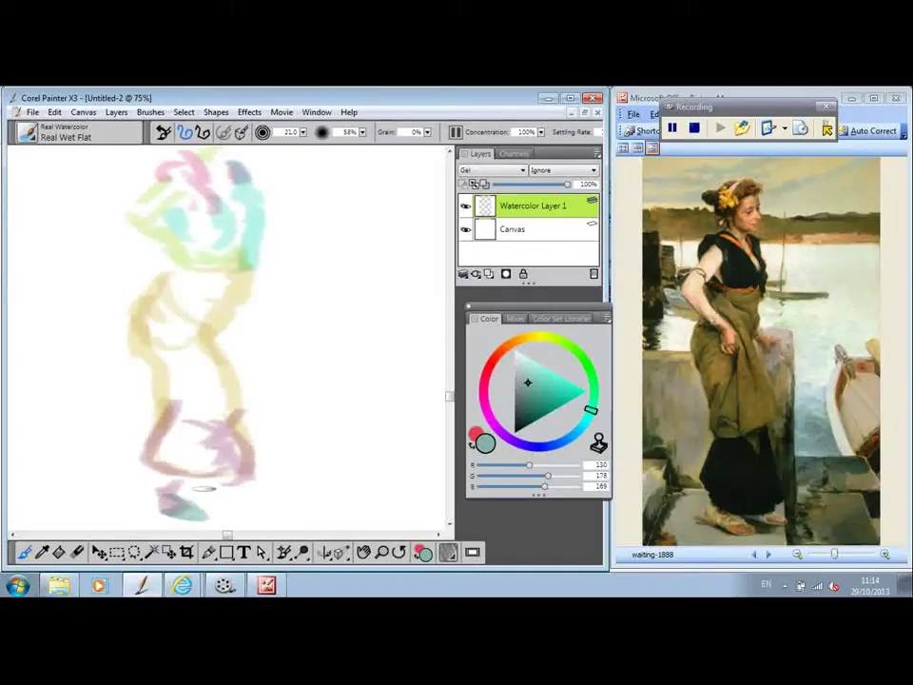
{"action": "mouse_move", "coordinate": [203, 489]}
{"action": "left_mouse_down"}
{"action": "mouse_move", "coordinate": [230, 506]}
{"action": "mouse_move", "coordinate": [232, 493]}
{"action": "mouse_move", "coordinate": [249, 500]}
{"action": "left_mouse_up"}
{"action": "left_click", "coordinate": [485, 407]}
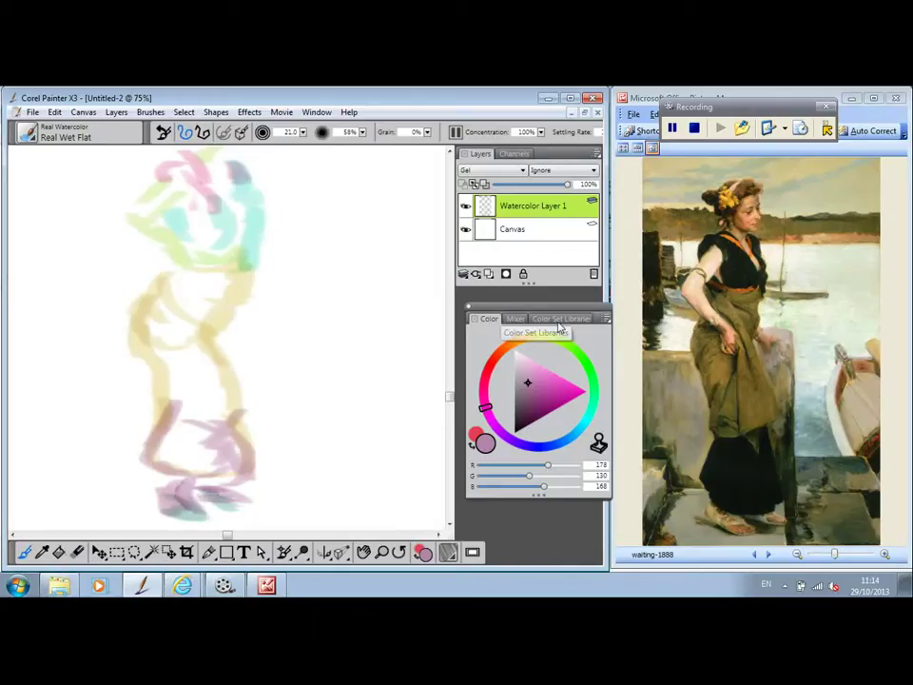
- Paint the hair bun and the front hairline in pinkish violet (RGB 215, 133, 197)
{"action": "left_click_drag", "start_coordinate": [451, 399], "coordinate": [452, 361]}
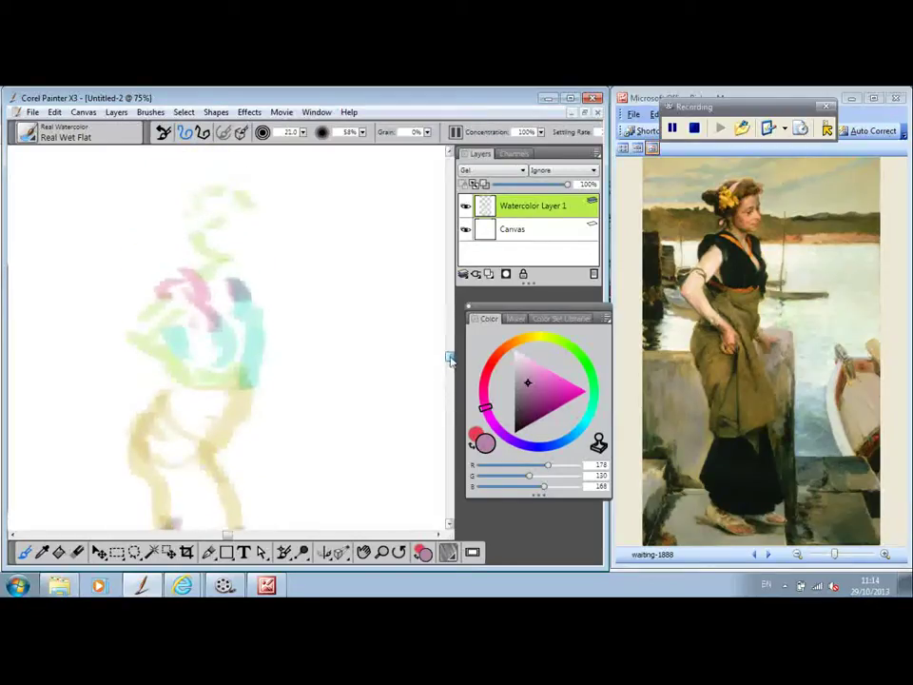
{"action": "left_click", "coordinate": [537, 376]}
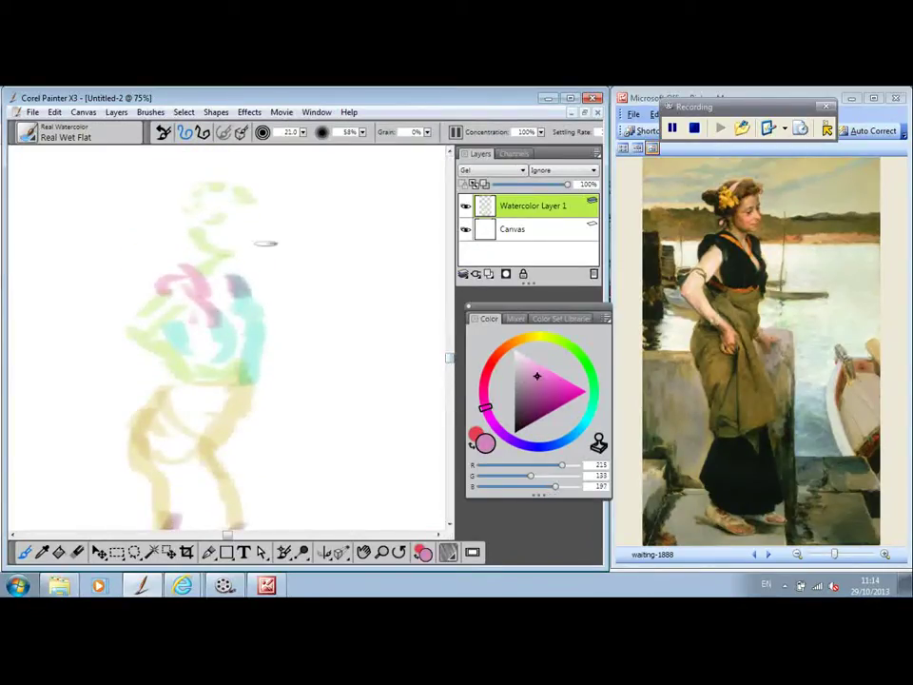
{"action": "left_click_drag", "start_coordinate": [177, 207], "coordinate": [202, 217]}
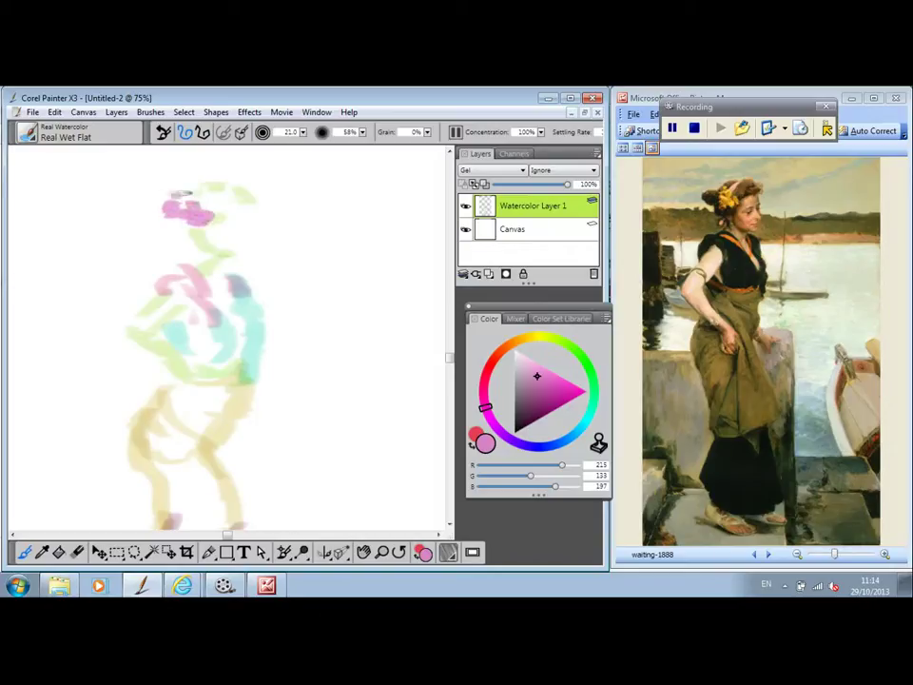
{"action": "left_click_drag", "start_coordinate": [178, 193], "coordinate": [188, 199]}
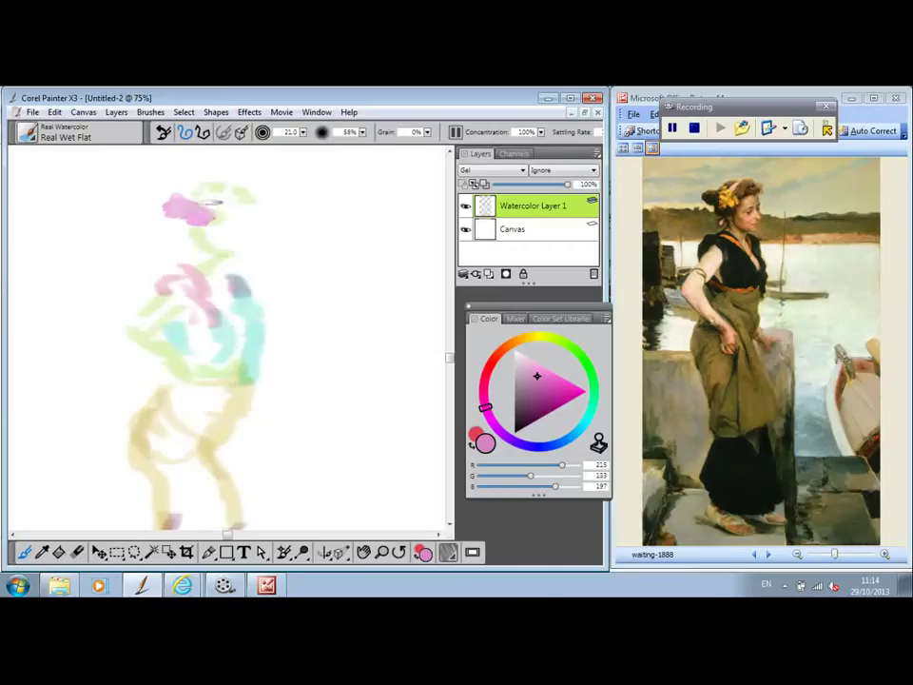
{"action": "left_click_drag", "start_coordinate": [218, 203], "coordinate": [253, 200]}
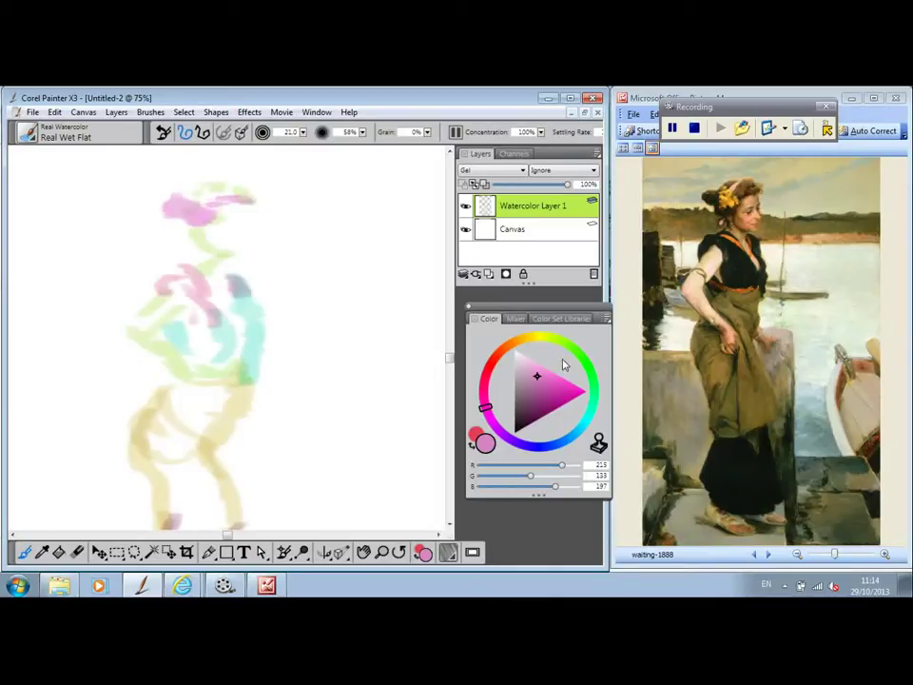
- Fill the face area beneath the hairline with yellow (RGB 234, 238, 102)
{"action": "left_click", "coordinate": [540, 339]}
{"action": "left_click", "coordinate": [553, 378]}
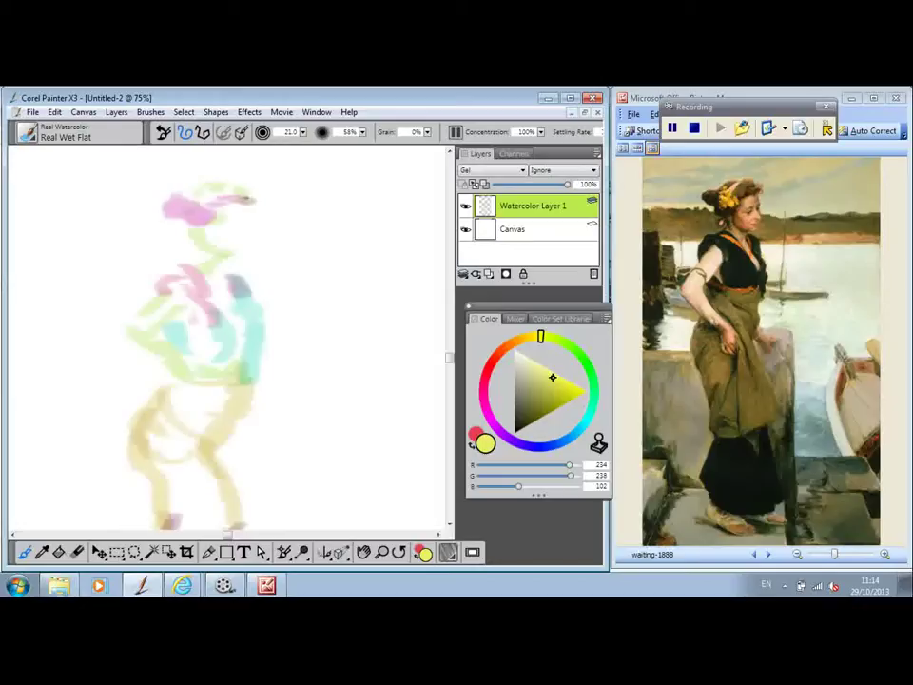
{"action": "mouse_move", "coordinate": [220, 220]}
{"action": "left_mouse_down"}
{"action": "mouse_move", "coordinate": [238, 225]}
{"action": "mouse_move", "coordinate": [236, 212]}
{"action": "left_mouse_up"}
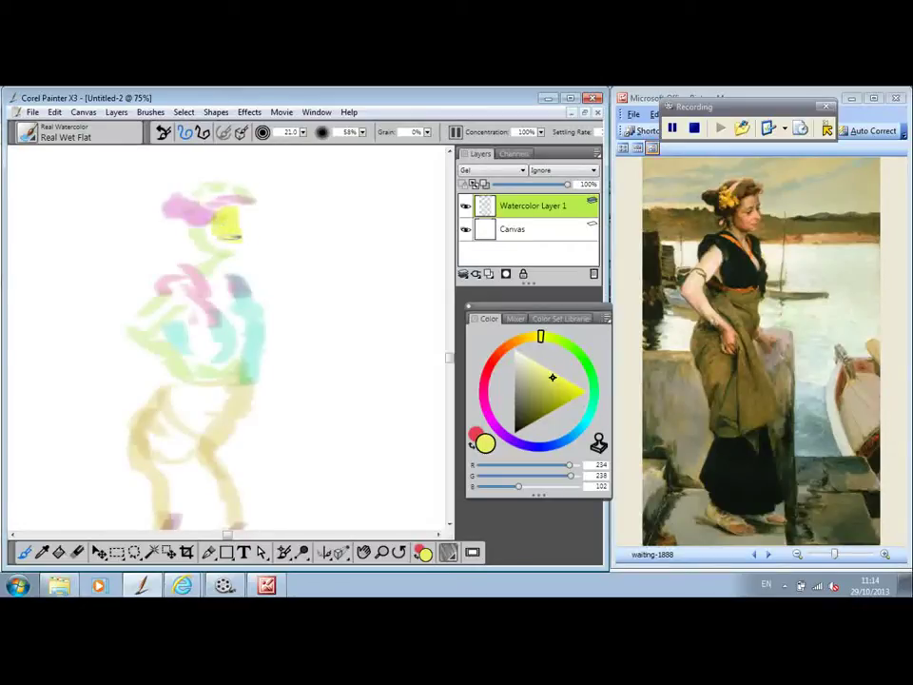
- Brush a light peach (RGB 253, 205, 191) over the face and along the jaw
{"action": "left_click", "coordinate": [496, 355]}
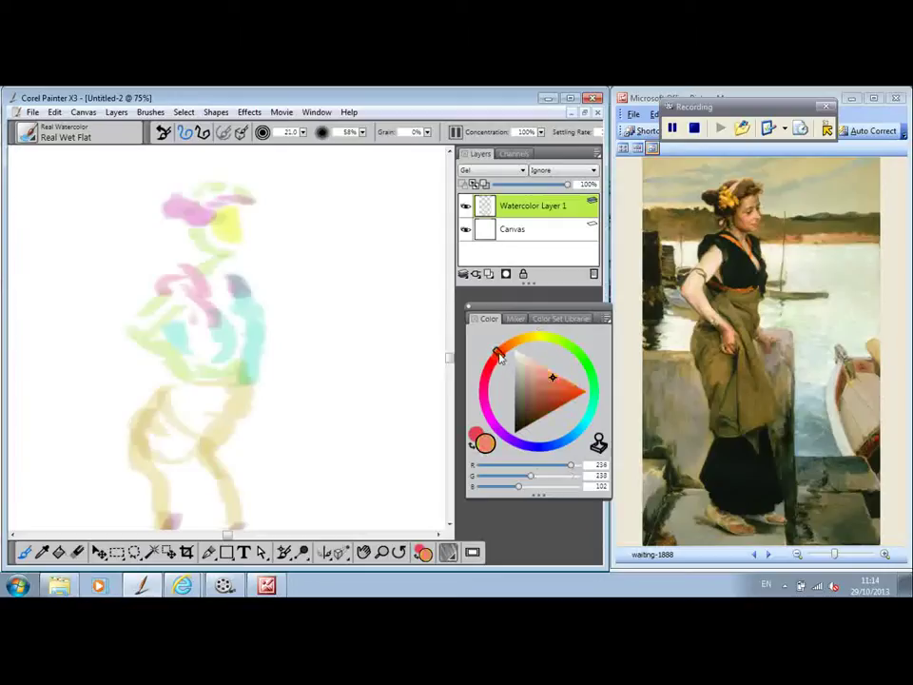
{"action": "left_click", "coordinate": [532, 362]}
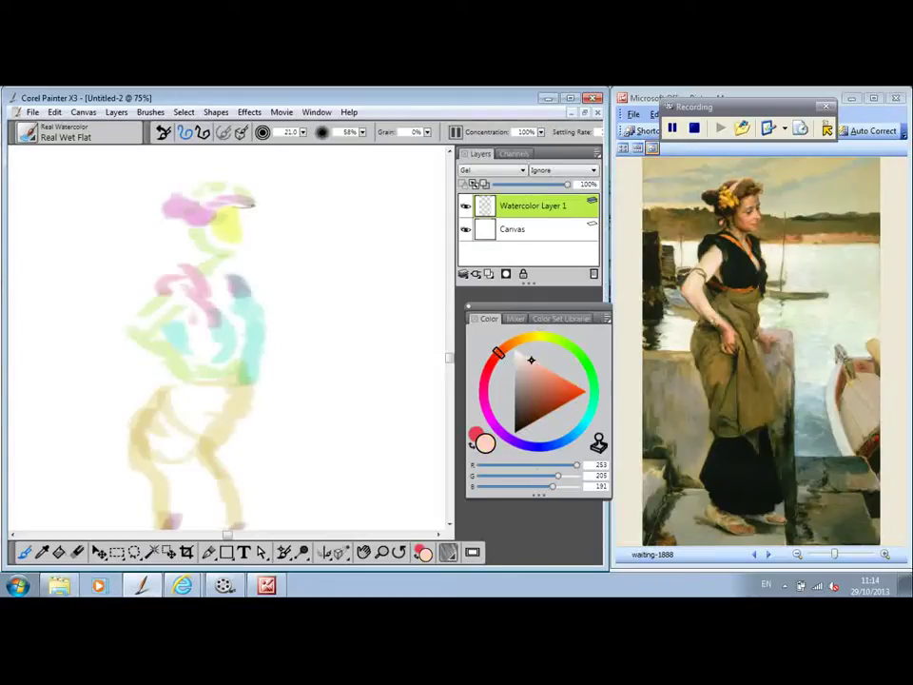
{"action": "left_click_drag", "start_coordinate": [236, 221], "coordinate": [244, 233]}
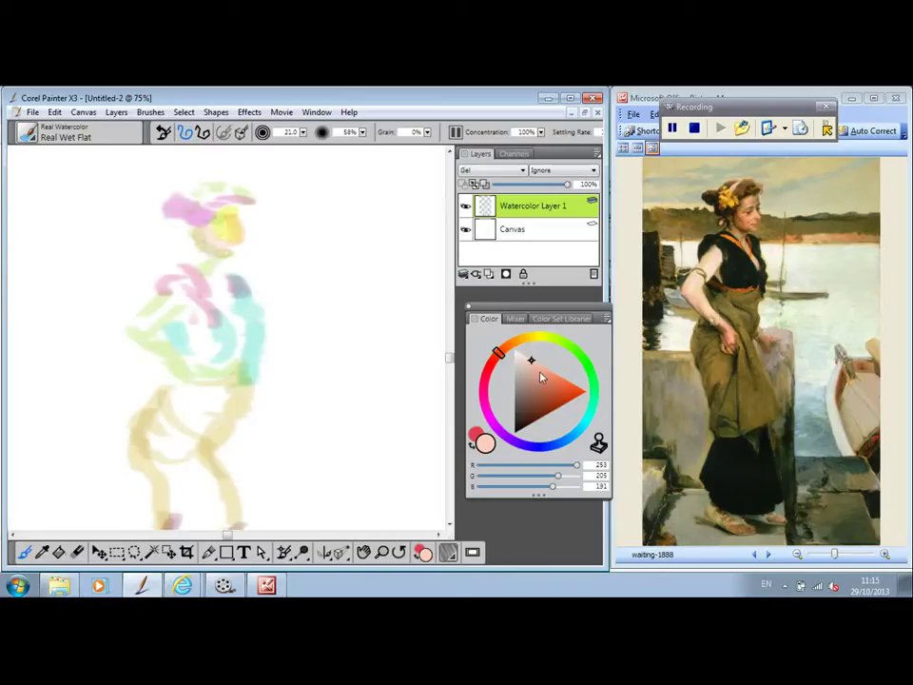
- Shade the nape in grey-green (RGB 174, 180, 164) and paint the bent arm and its hand in peach (RGB 230, 192, 174)
{"action": "left_click", "coordinate": [560, 344]}
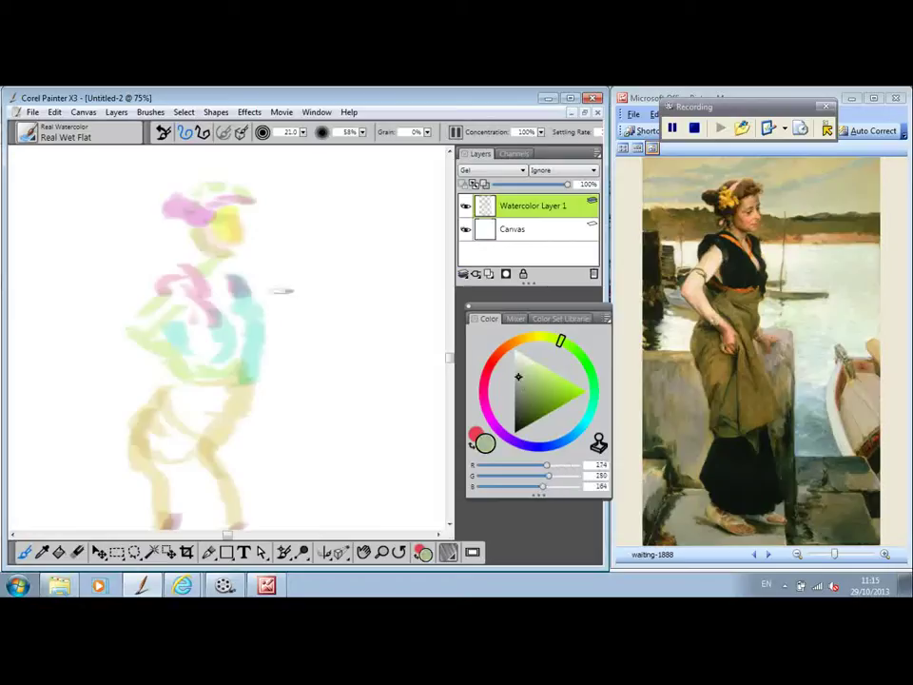
{"action": "left_click_drag", "start_coordinate": [193, 229], "coordinate": [188, 253]}
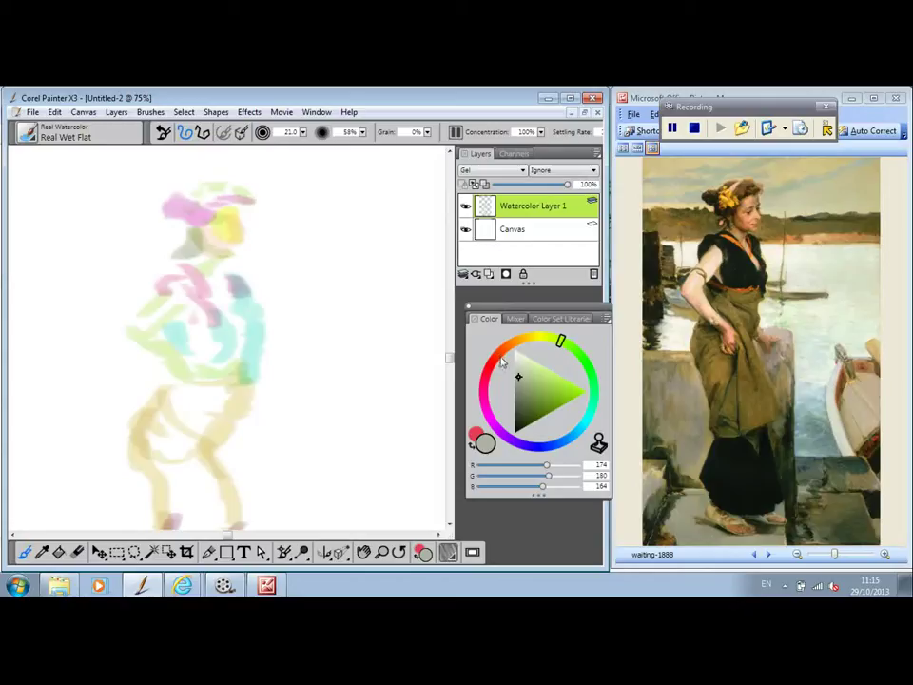
{"action": "left_click_drag", "start_coordinate": [448, 358], "coordinate": [451, 383]}
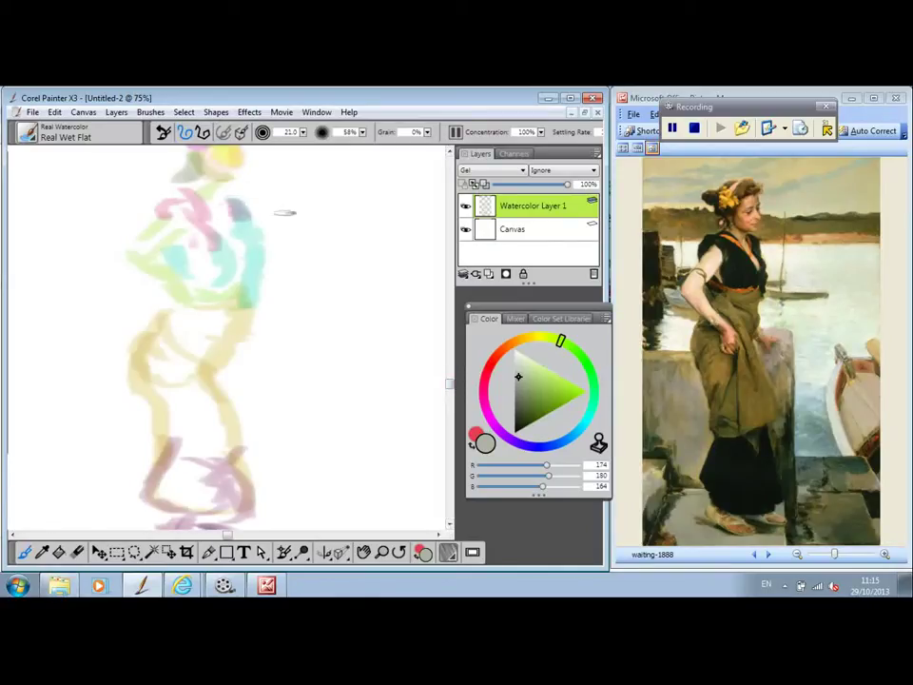
{"action": "left_click", "coordinate": [503, 349]}
{"action": "left_click", "coordinate": [530, 367]}
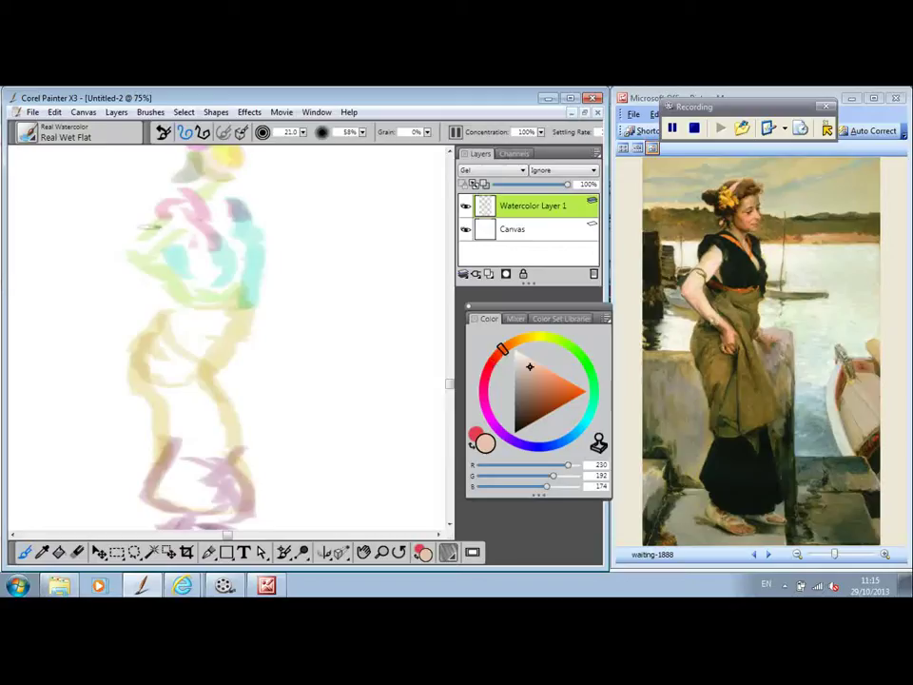
{"action": "mouse_move", "coordinate": [149, 226]}
{"action": "left_mouse_down"}
{"action": "mouse_move", "coordinate": [110, 273]}
{"action": "mouse_move", "coordinate": [190, 305]}
{"action": "left_mouse_up"}
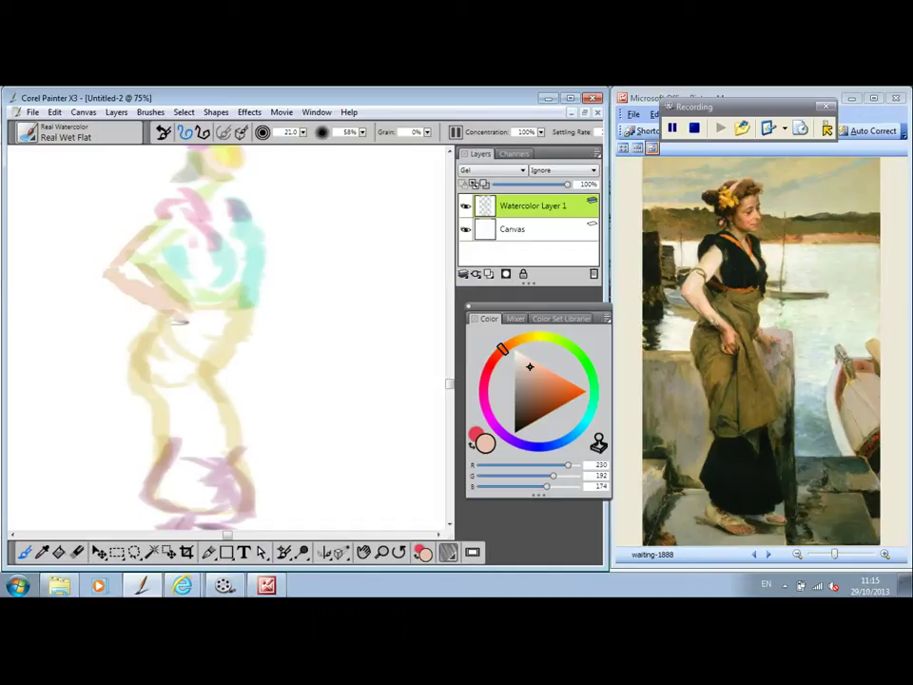
{"action": "mouse_move", "coordinate": [163, 316]}
{"action": "left_mouse_down"}
{"action": "mouse_move", "coordinate": [164, 331]}
{"action": "mouse_move", "coordinate": [187, 322]}
{"action": "mouse_move", "coordinate": [178, 350]}
{"action": "left_mouse_up"}
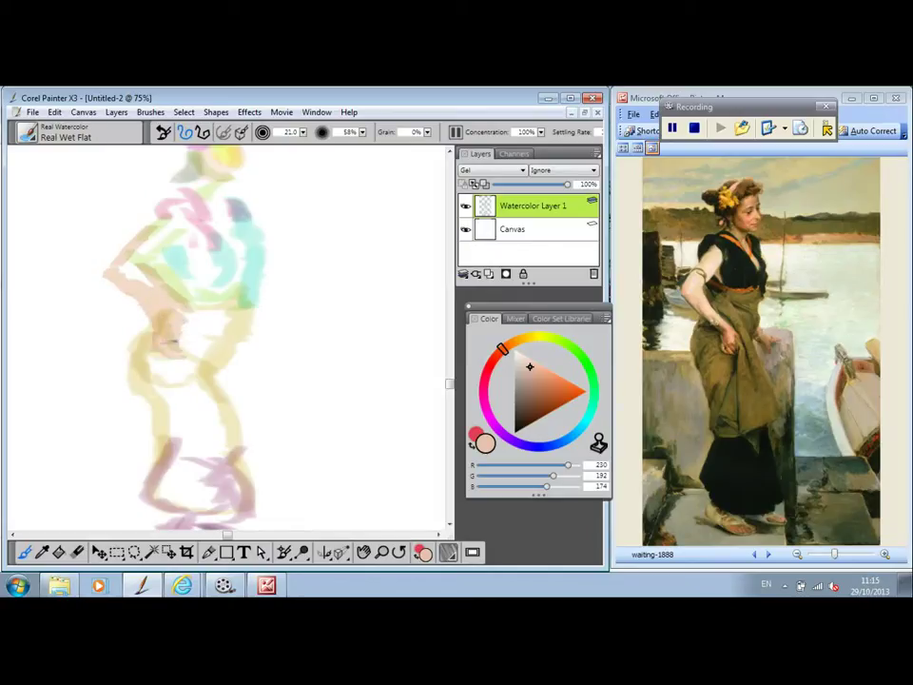
- Layer pale green (RGB 194, 230, 174) along the bent arm and brush mint (RGB 174, 230, 210) over the front of the hips
{"action": "left_click", "coordinate": [574, 351]}
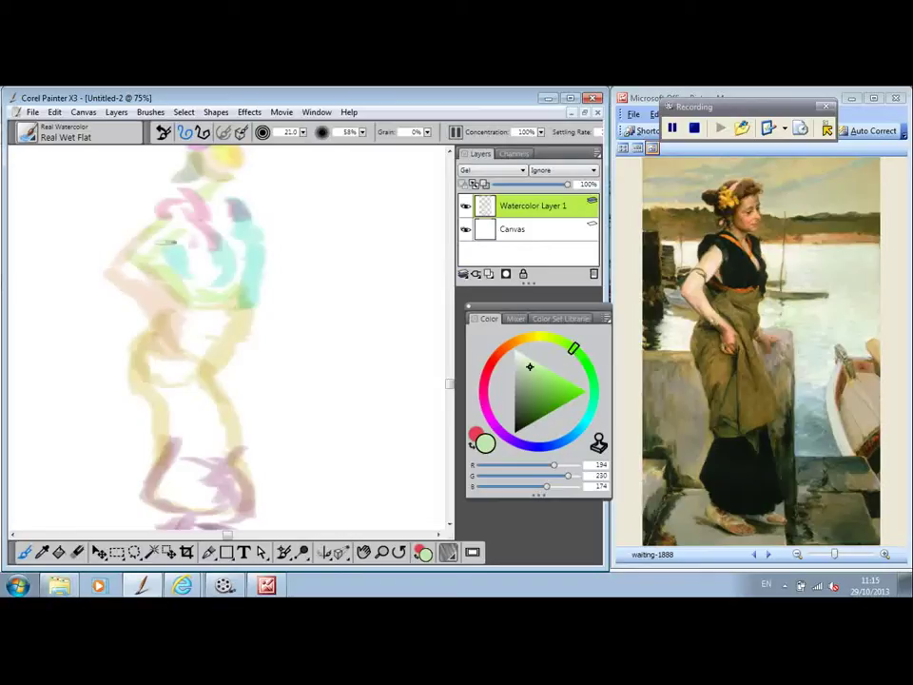
{"action": "mouse_move", "coordinate": [129, 270]}
{"action": "left_mouse_down"}
{"action": "mouse_move", "coordinate": [172, 317]}
{"action": "mouse_move", "coordinate": [138, 283]}
{"action": "mouse_move", "coordinate": [183, 330]}
{"action": "left_mouse_up"}
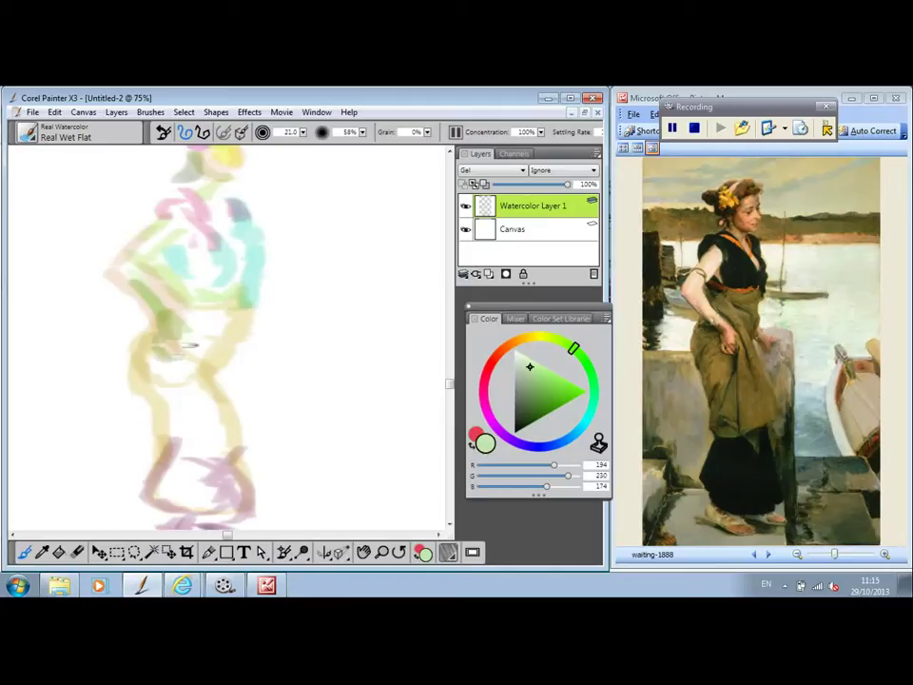
{"action": "left_click", "coordinate": [590, 393]}
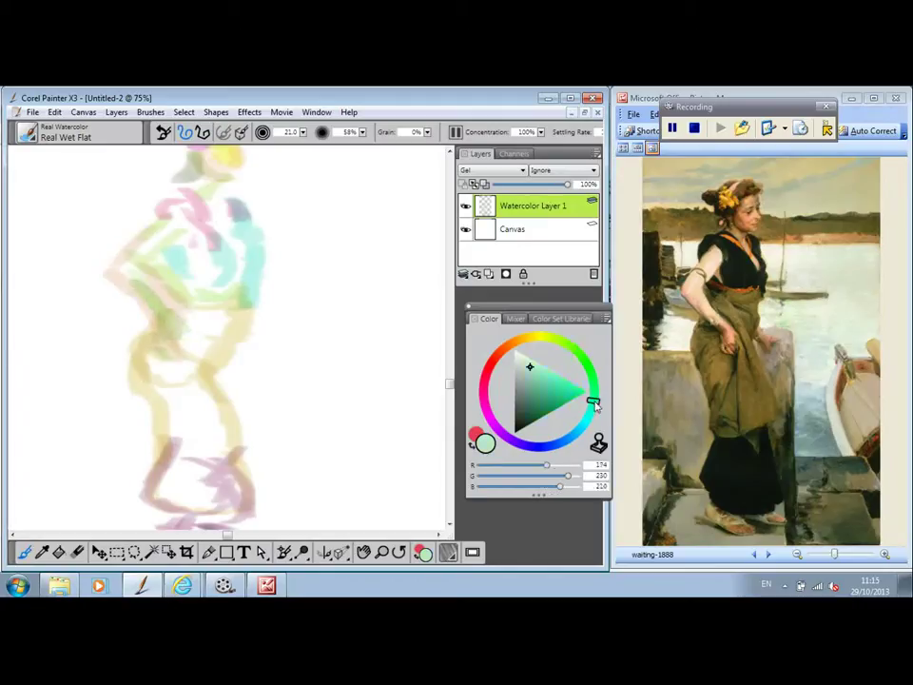
{"action": "mouse_move", "coordinate": [198, 335]}
{"action": "left_mouse_down"}
{"action": "mouse_move", "coordinate": [220, 357]}
{"action": "mouse_move", "coordinate": [216, 370]}
{"action": "mouse_move", "coordinate": [215, 332]}
{"action": "mouse_move", "coordinate": [226, 350]}
{"action": "mouse_move", "coordinate": [219, 381]}
{"action": "left_mouse_up"}
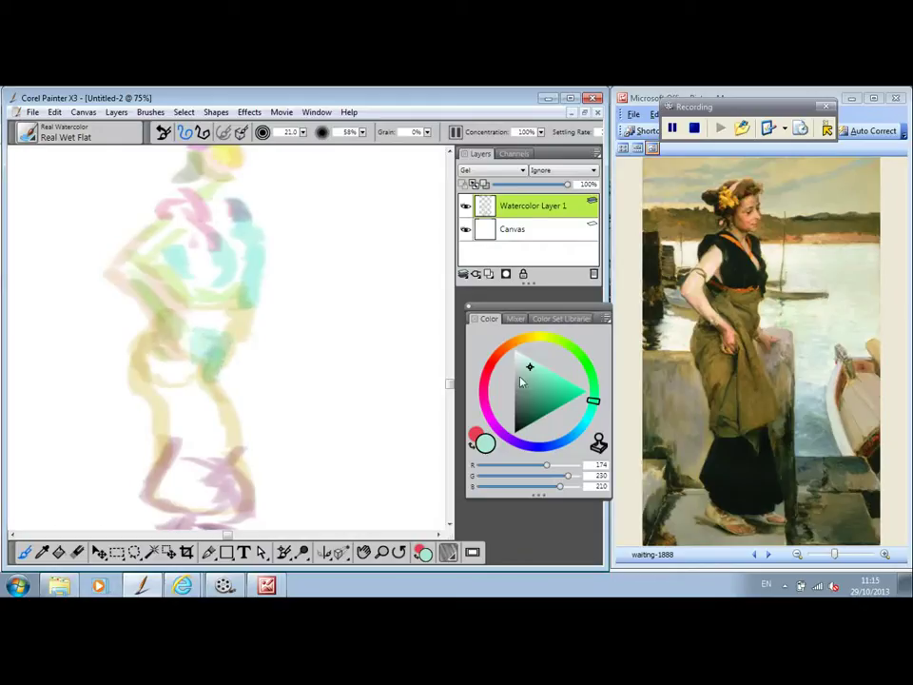
- Paint the folds and both sides of the overskirt in light green (RGB 176, 230, 174)
{"action": "left_click", "coordinate": [586, 362]}
{"action": "mouse_move", "coordinate": [143, 346]}
{"action": "left_mouse_down"}
{"action": "mouse_move", "coordinate": [152, 374]}
{"action": "mouse_move", "coordinate": [141, 388]}
{"action": "mouse_move", "coordinate": [136, 379]}
{"action": "mouse_move", "coordinate": [130, 385]}
{"action": "mouse_move", "coordinate": [181, 380]}
{"action": "mouse_move", "coordinate": [129, 408]}
{"action": "mouse_move", "coordinate": [141, 384]}
{"action": "mouse_move", "coordinate": [170, 400]}
{"action": "mouse_move", "coordinate": [175, 412]}
{"action": "mouse_move", "coordinate": [160, 404]}
{"action": "mouse_move", "coordinate": [152, 430]}
{"action": "mouse_move", "coordinate": [169, 423]}
{"action": "mouse_move", "coordinate": [147, 428]}
{"action": "mouse_move", "coordinate": [150, 421]}
{"action": "mouse_move", "coordinate": [143, 439]}
{"action": "mouse_move", "coordinate": [180, 463]}
{"action": "left_mouse_up"}
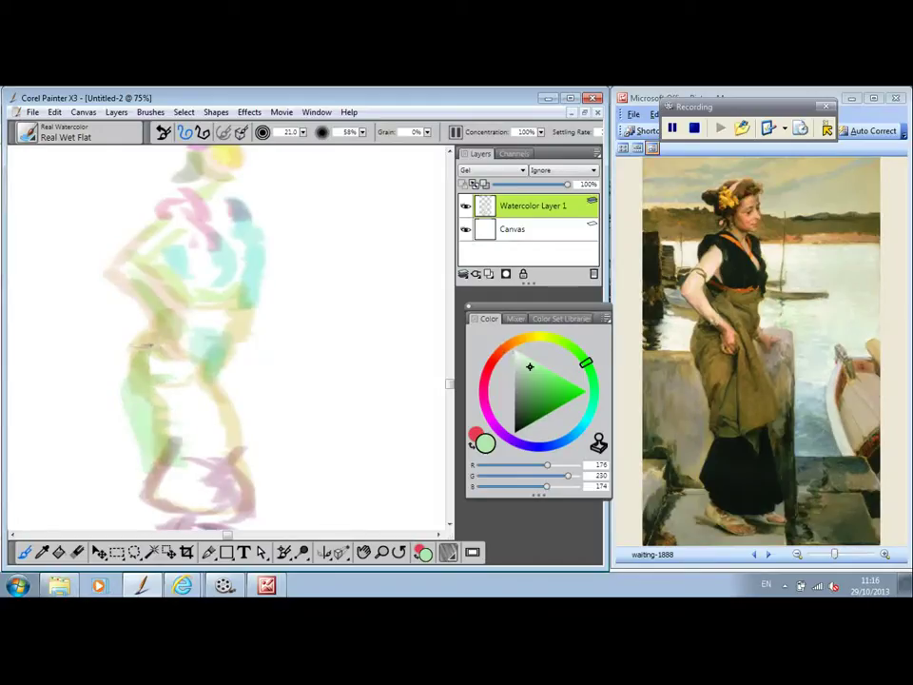
{"action": "mouse_move", "coordinate": [146, 345]}
{"action": "left_mouse_down"}
{"action": "mouse_move", "coordinate": [138, 383]}
{"action": "mouse_move", "coordinate": [158, 426]}
{"action": "mouse_move", "coordinate": [190, 424]}
{"action": "mouse_move", "coordinate": [179, 462]}
{"action": "mouse_move", "coordinate": [184, 412]}
{"action": "mouse_move", "coordinate": [163, 402]}
{"action": "mouse_move", "coordinate": [163, 373]}
{"action": "mouse_move", "coordinate": [149, 369]}
{"action": "mouse_move", "coordinate": [178, 427]}
{"action": "mouse_move", "coordinate": [178, 461]}
{"action": "left_mouse_up"}
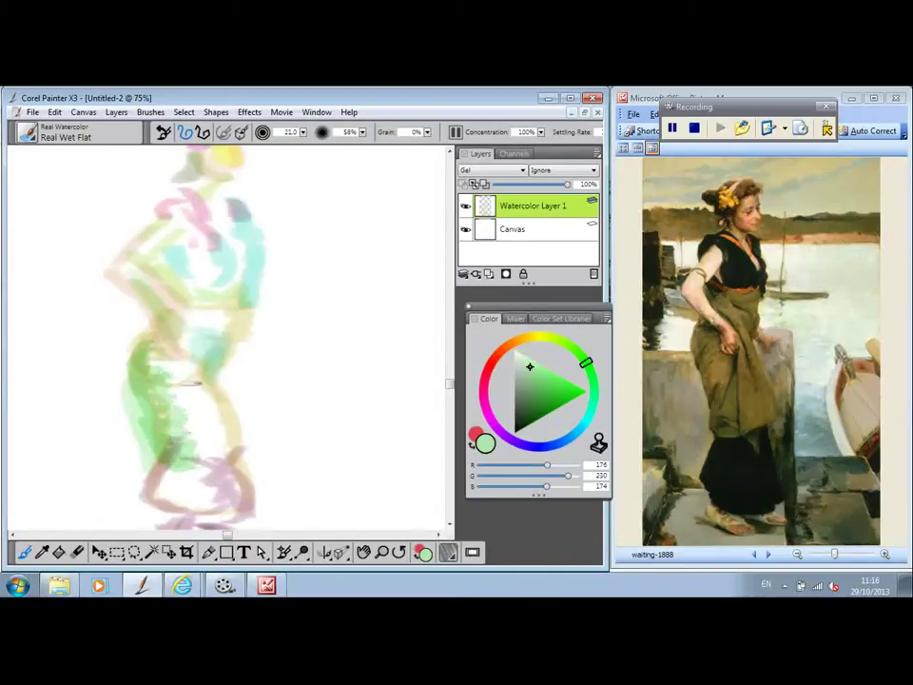
{"action": "mouse_move", "coordinate": [193, 378]}
{"action": "left_mouse_down"}
{"action": "mouse_move", "coordinate": [231, 433]}
{"action": "mouse_move", "coordinate": [200, 464]}
{"action": "mouse_move", "coordinate": [206, 450]}
{"action": "mouse_move", "coordinate": [197, 456]}
{"action": "mouse_move", "coordinate": [242, 440]}
{"action": "mouse_move", "coordinate": [255, 459]}
{"action": "mouse_move", "coordinate": [207, 350]}
{"action": "left_mouse_up"}
{"action": "mouse_move", "coordinate": [157, 262]}
{"action": "left_mouse_down"}
{"action": "mouse_move", "coordinate": [185, 328]}
{"action": "mouse_move", "coordinate": [142, 360]}
{"action": "mouse_move", "coordinate": [247, 465]}
{"action": "left_mouse_up"}
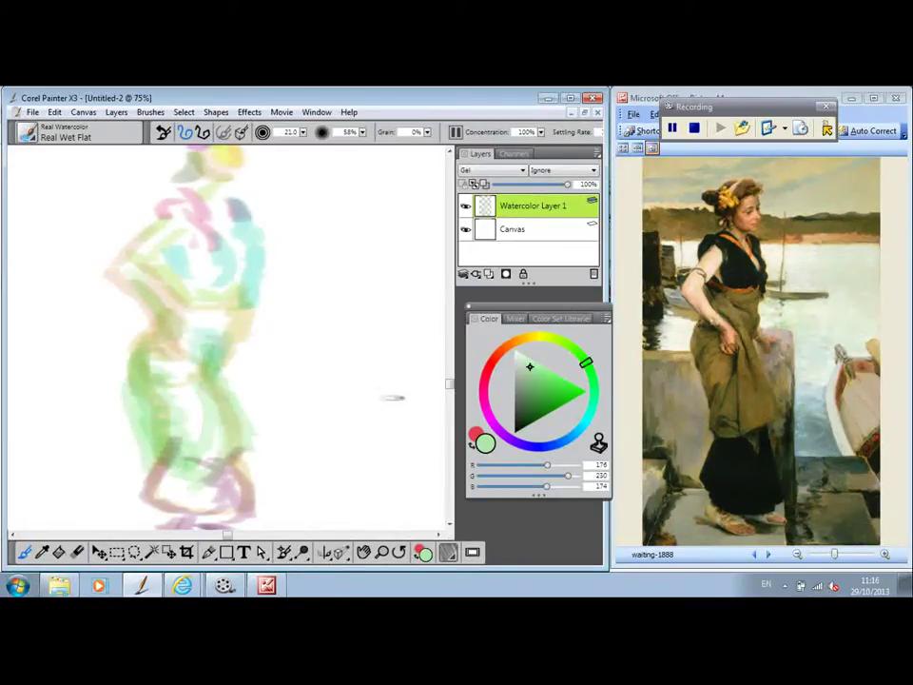
- Paint the dark underskirt hem above the feet in deep blue (RGB 52, 52, 154)
{"action": "left_click", "coordinate": [547, 449]}
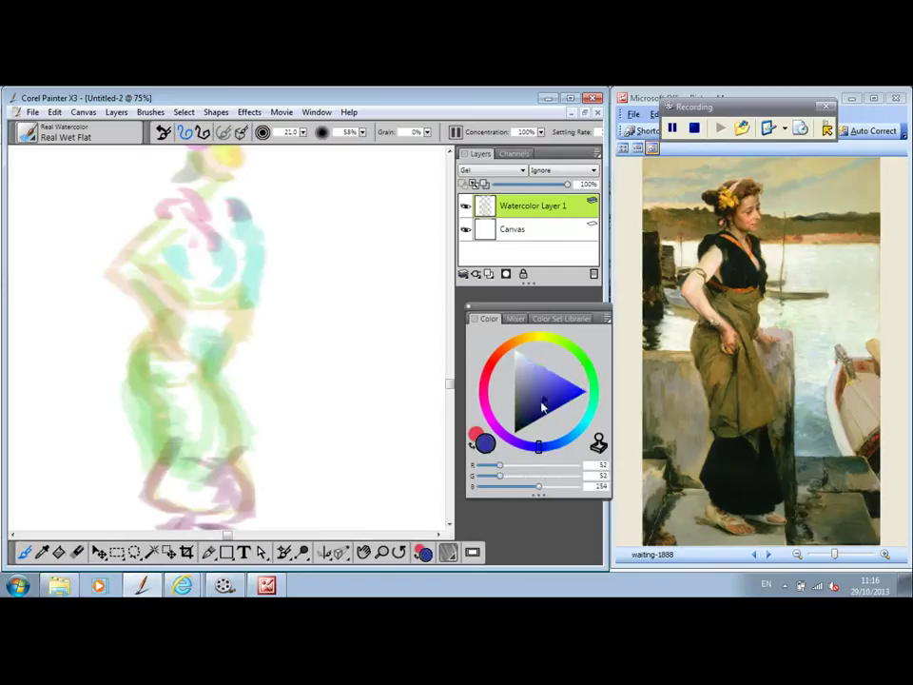
{"action": "left_click", "coordinate": [543, 399]}
{"action": "mouse_move", "coordinate": [143, 495]}
{"action": "left_mouse_down"}
{"action": "mouse_move", "coordinate": [157, 489]}
{"action": "mouse_move", "coordinate": [242, 513]}
{"action": "mouse_move", "coordinate": [228, 519]}
{"action": "left_mouse_up"}
{"action": "mouse_move", "coordinate": [168, 518]}
{"action": "left_mouse_down"}
{"action": "mouse_move", "coordinate": [244, 518]}
{"action": "mouse_move", "coordinate": [231, 492]}
{"action": "left_mouse_up"}
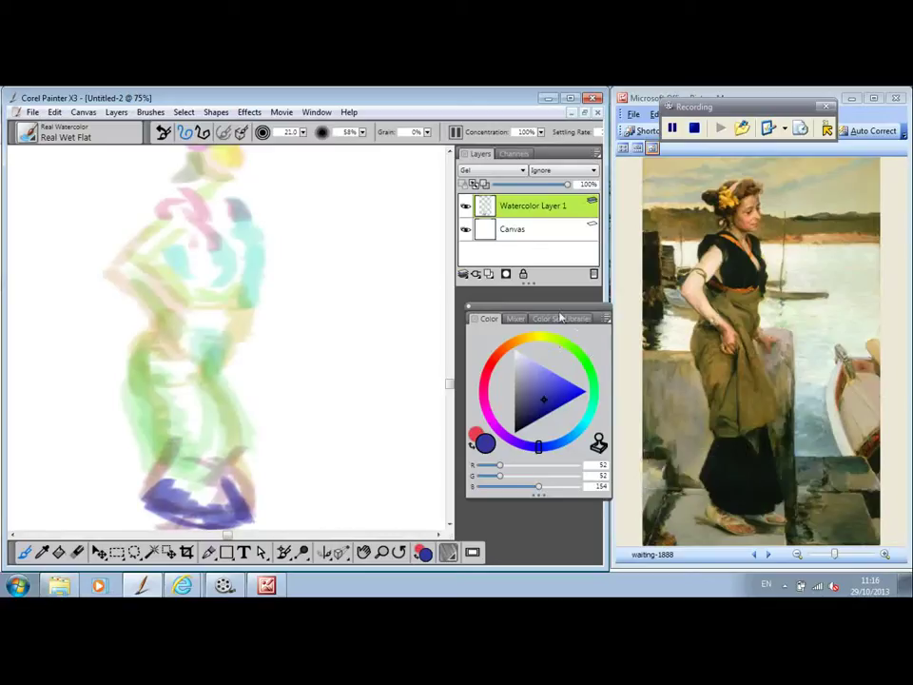
{"action": "mouse_move", "coordinate": [565, 313]}
{"action": "left_mouse_down"}
{"action": "mouse_move", "coordinate": [531, 316]}
{"action": "mouse_move", "coordinate": [554, 317]}
{"action": "left_mouse_up"}
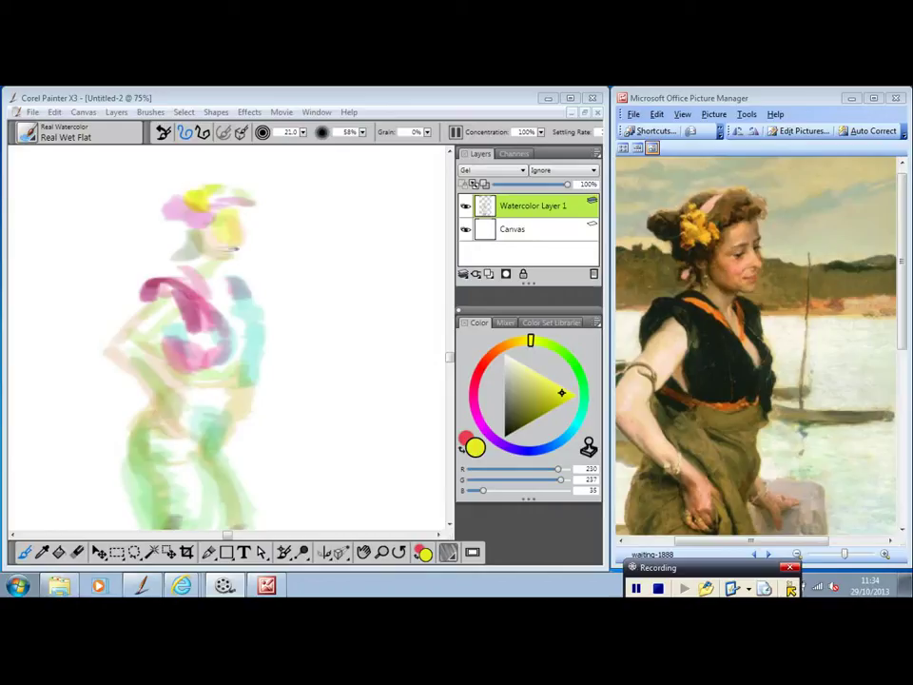
- Paint the far hand in yellow (RGB 230, 237, 35) and add pink strokes (RGB 220, 168, 177) over and beneath it
{"action": "mouse_move", "coordinate": [451, 362]}
{"action": "left_mouse_down"}
{"action": "mouse_move", "coordinate": [451, 412]}
{"action": "mouse_move", "coordinate": [451, 397]}
{"action": "left_mouse_up"}
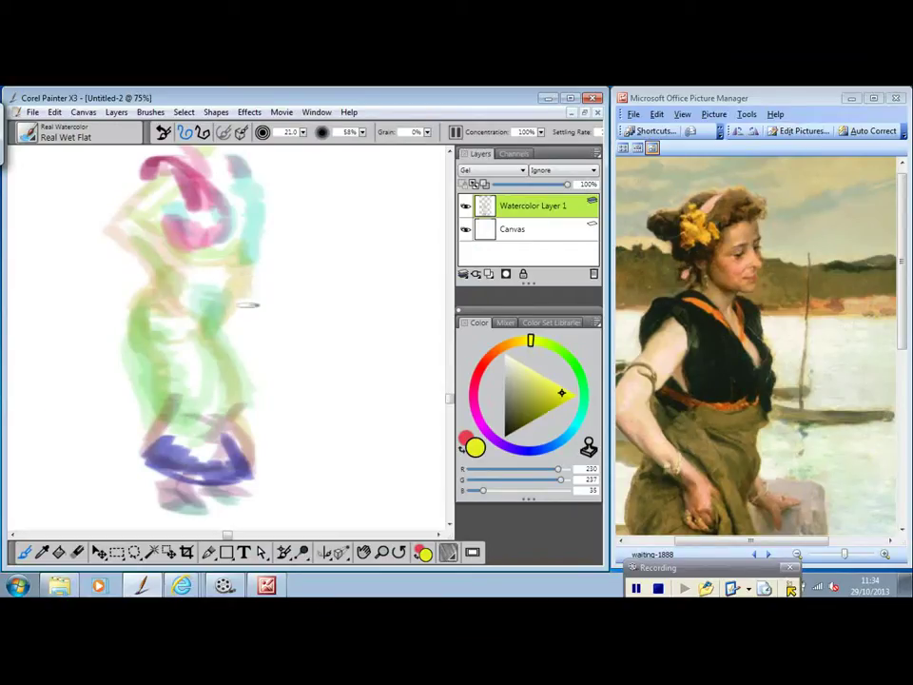
{"action": "left_click_drag", "start_coordinate": [255, 305], "coordinate": [244, 298]}
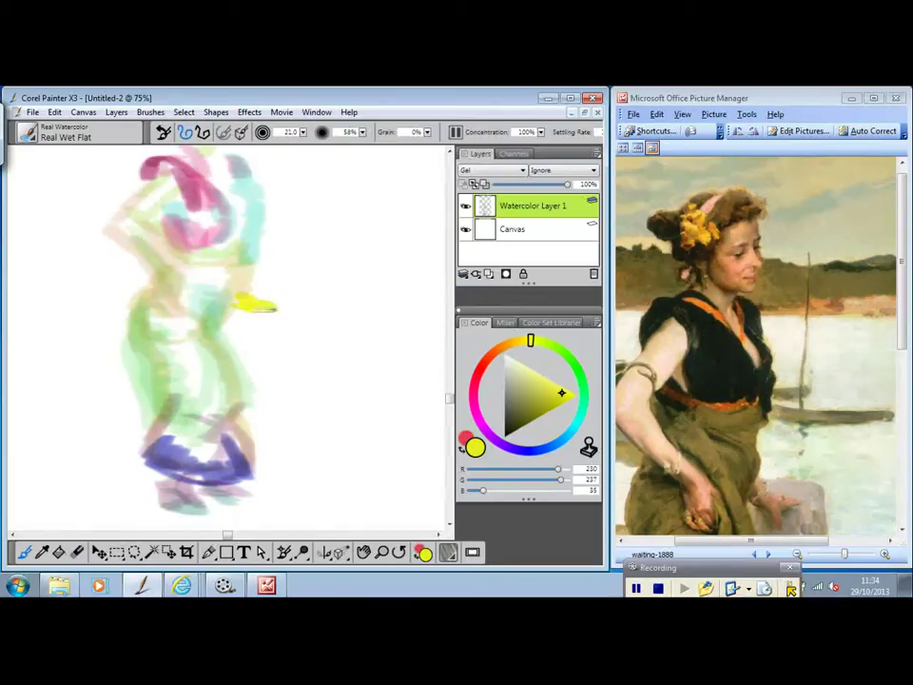
{"action": "left_click", "coordinate": [477, 377]}
{"action": "left_click", "coordinate": [518, 374]}
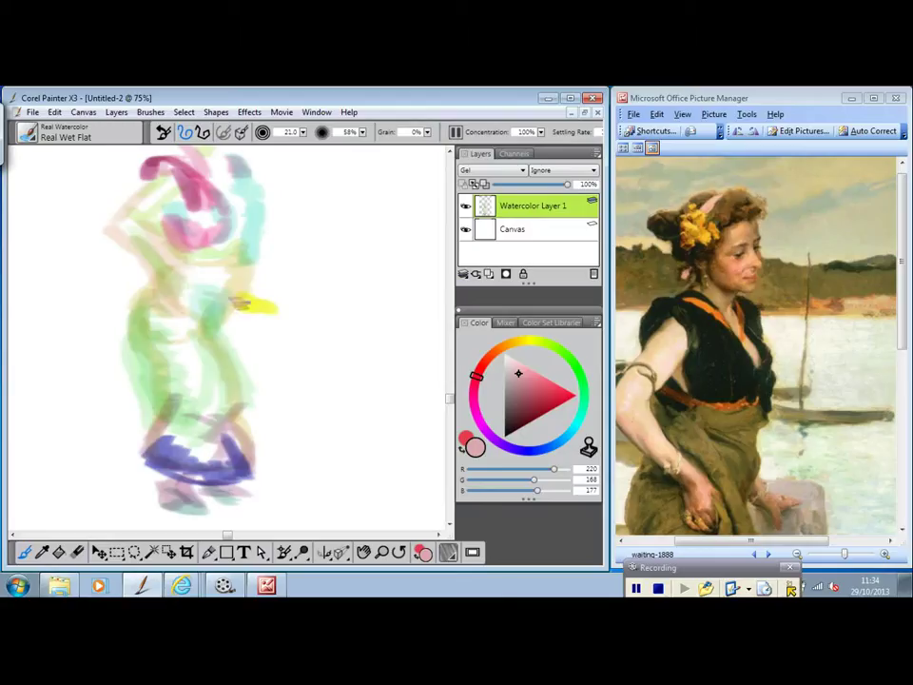
{"action": "mouse_move", "coordinate": [242, 304]}
{"action": "left_mouse_down"}
{"action": "mouse_move", "coordinate": [258, 318]}
{"action": "mouse_move", "coordinate": [252, 326]}
{"action": "left_mouse_up"}
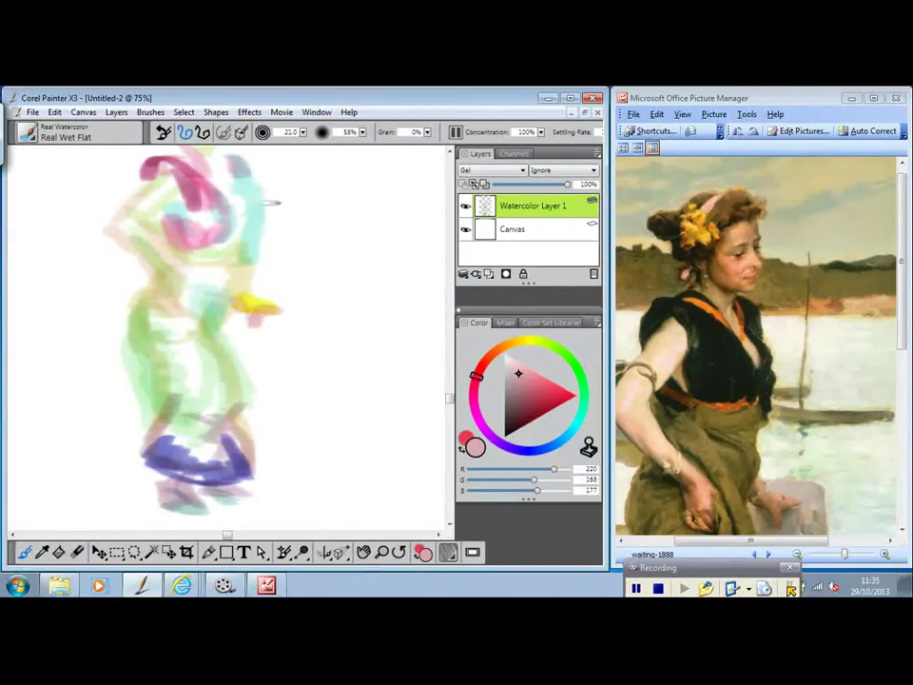
- Reduce the brush size to 6.6 and outline the hair, bun and facial profile in pink (RGB 220, 168, 177)
{"action": "left_click_drag", "start_coordinate": [303, 132], "coordinate": [155, 139]}
{"action": "left_click_drag", "start_coordinate": [451, 397], "coordinate": [448, 333]}
{"action": "left_click_drag", "start_coordinate": [180, 302], "coordinate": [158, 287]}
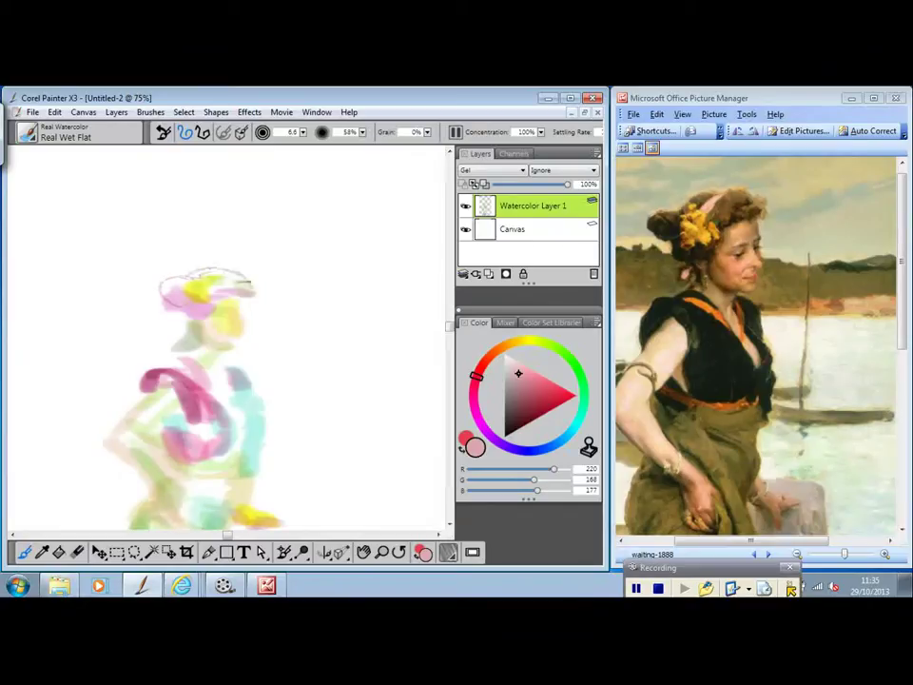
{"action": "left_click_drag", "start_coordinate": [249, 276], "coordinate": [240, 323]}
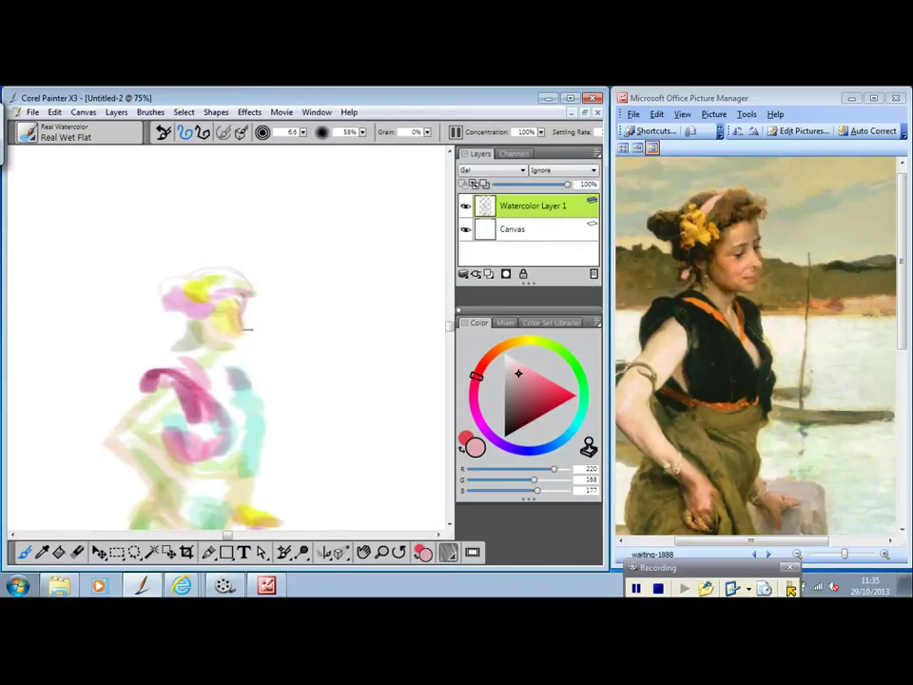
{"action": "left_click_drag", "start_coordinate": [234, 312], "coordinate": [244, 327]}
{"action": "mouse_move", "coordinate": [240, 348]}
{"action": "left_mouse_down"}
{"action": "mouse_move", "coordinate": [211, 345]}
{"action": "mouse_move", "coordinate": [235, 353]}
{"action": "left_mouse_up"}
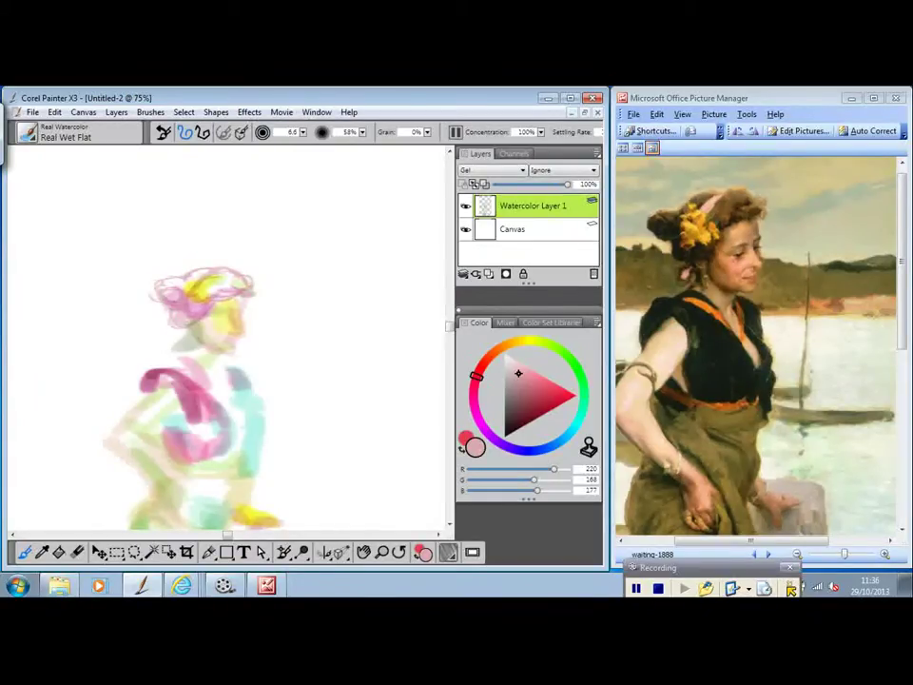
{"action": "left_click_drag", "start_coordinate": [176, 278], "coordinate": [162, 276]}
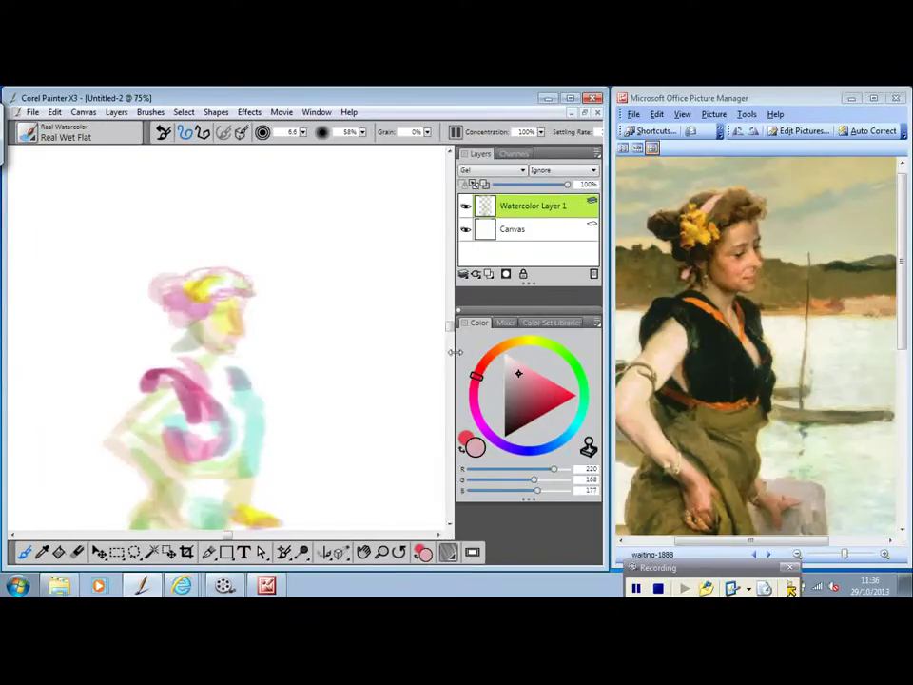
- Mark the eyes on the face with small purplish-pink strokes (RGB 187, 85, 155)
{"action": "left_click", "coordinate": [488, 355]}
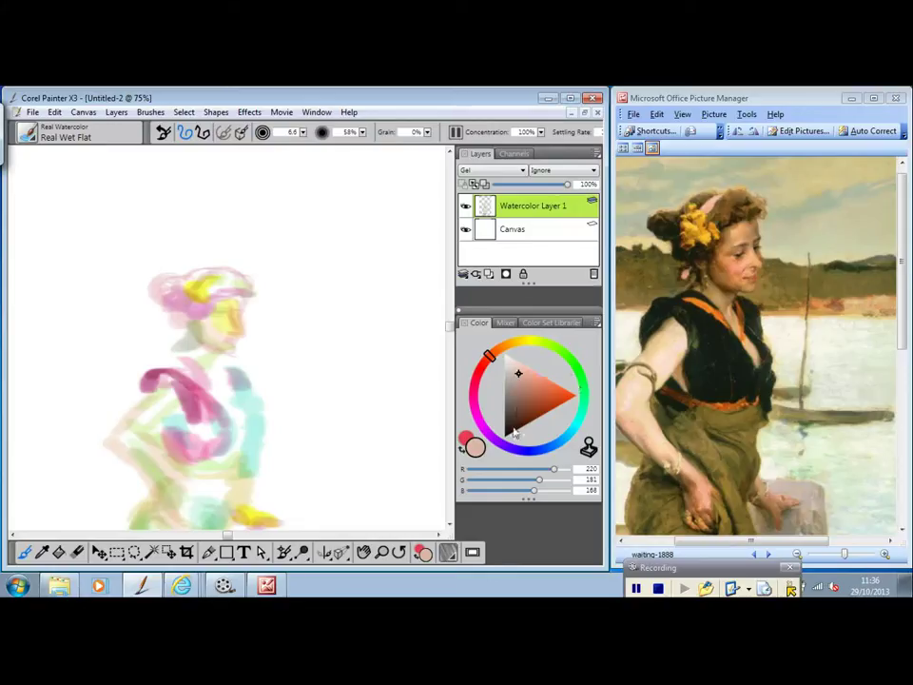
{"action": "left_click", "coordinate": [474, 406]}
{"action": "left_click", "coordinate": [534, 393]}
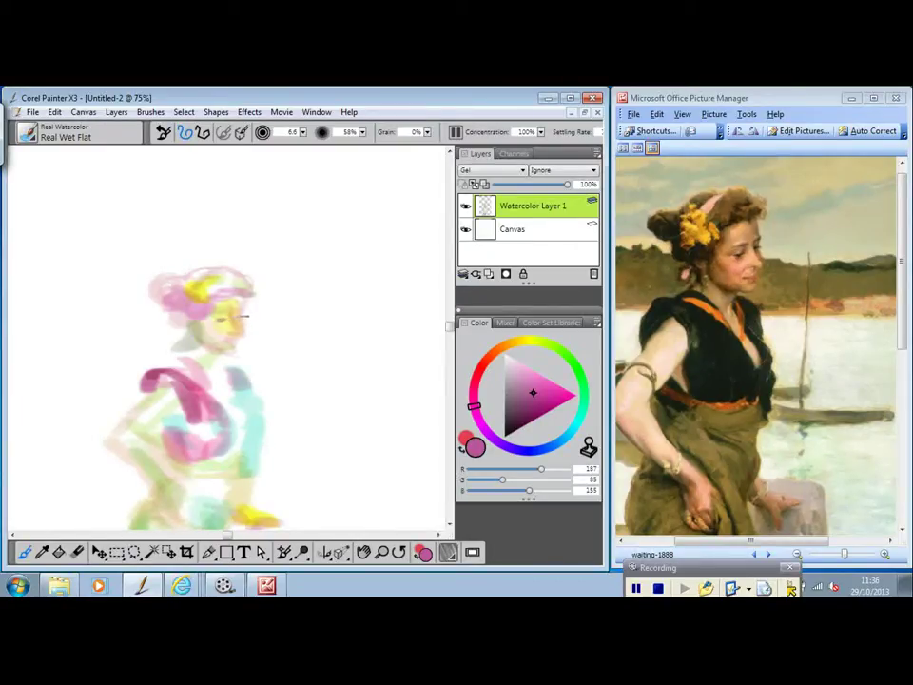
{"action": "left_click_drag", "start_coordinate": [243, 316], "coordinate": [234, 319]}
- Draw fine dusty pink lines (RGB 208, 181, 176) around the mouth, down the neck and over the shoulder and bodice
{"action": "left_click", "coordinate": [485, 360]}
{"action": "left_click", "coordinate": [514, 374]}
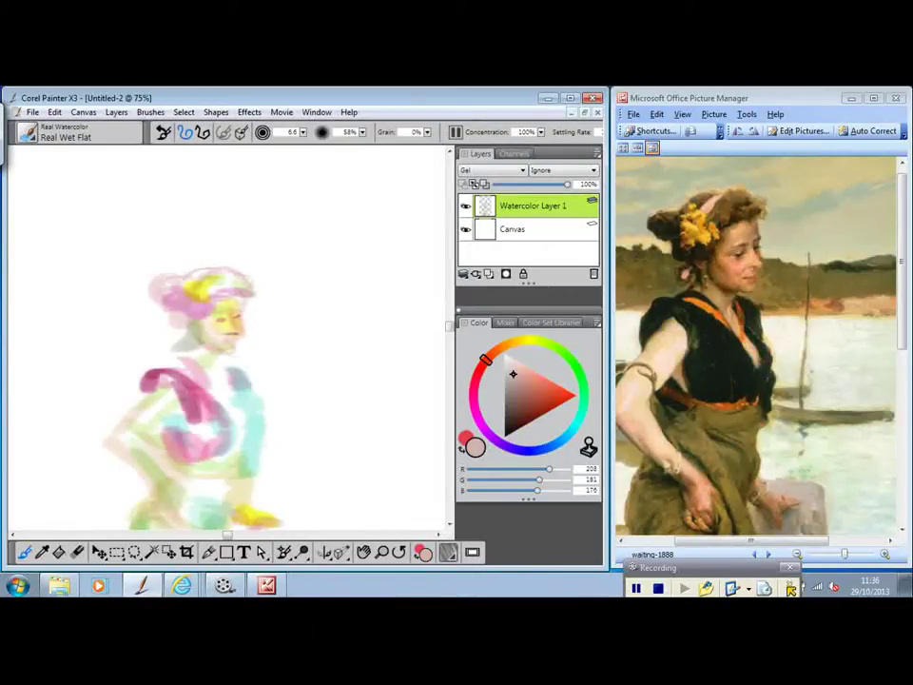
{"action": "left_click_drag", "start_coordinate": [224, 339], "coordinate": [235, 335]}
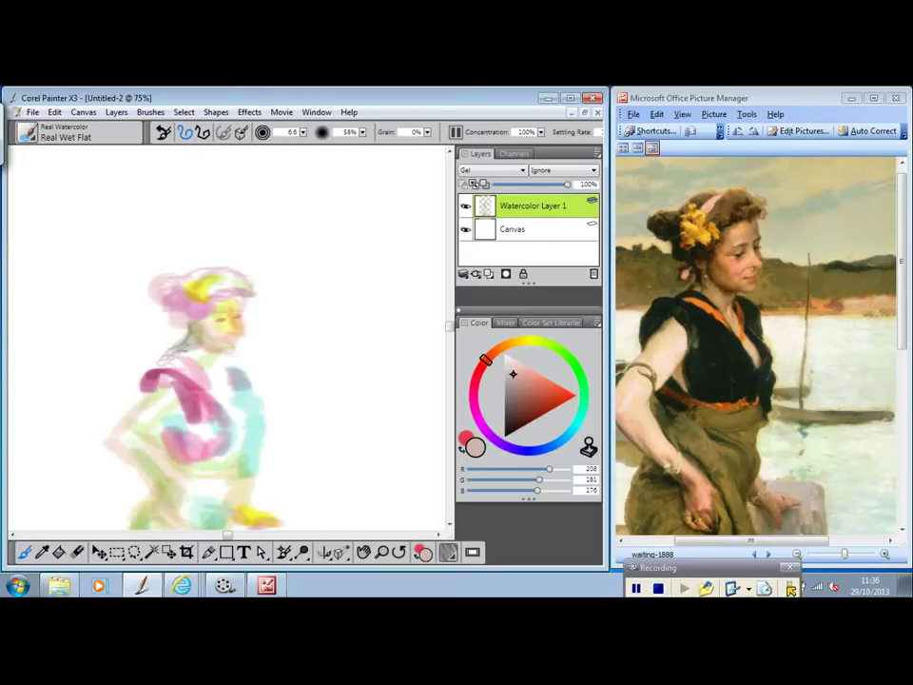
{"action": "left_click_drag", "start_coordinate": [158, 362], "coordinate": [183, 361]}
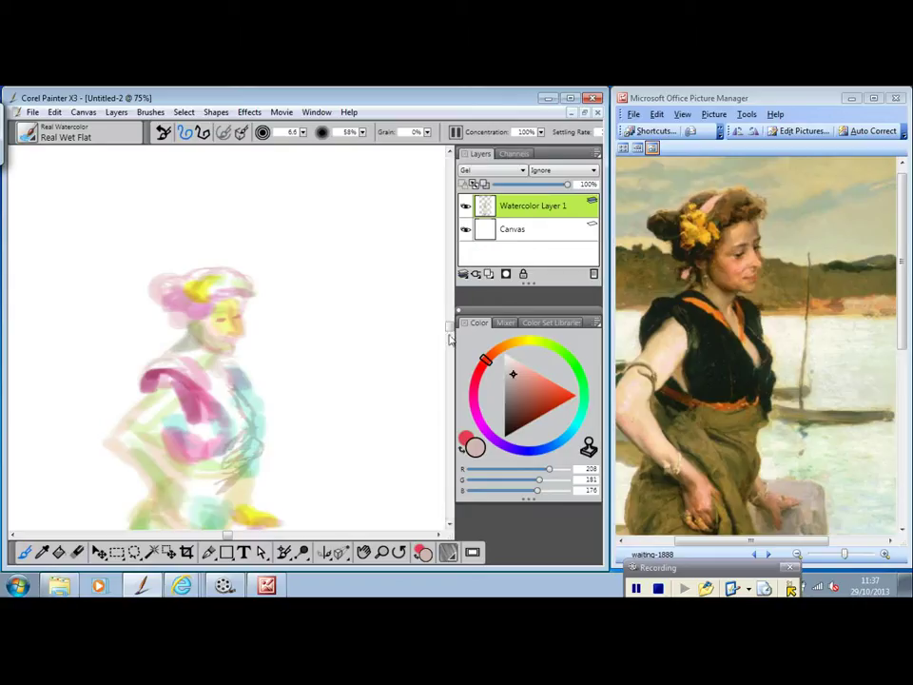
- Add fine dusty pink contour lines down the teal far side of the bodice to the waist
{"action": "left_click_drag", "start_coordinate": [452, 328], "coordinate": [450, 381]}
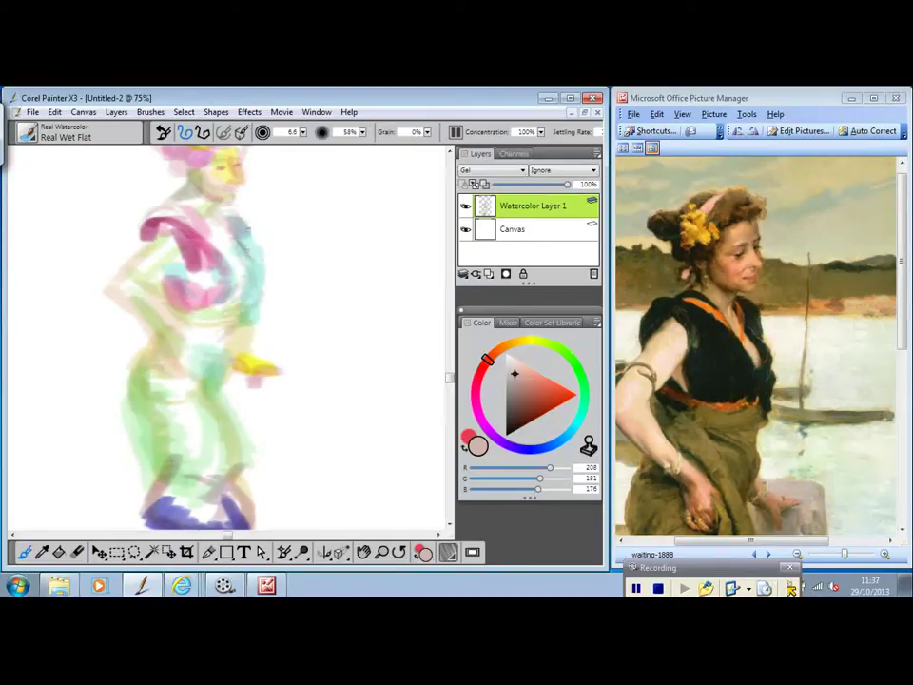
{"action": "left_click_drag", "start_coordinate": [250, 223], "coordinate": [248, 254]}
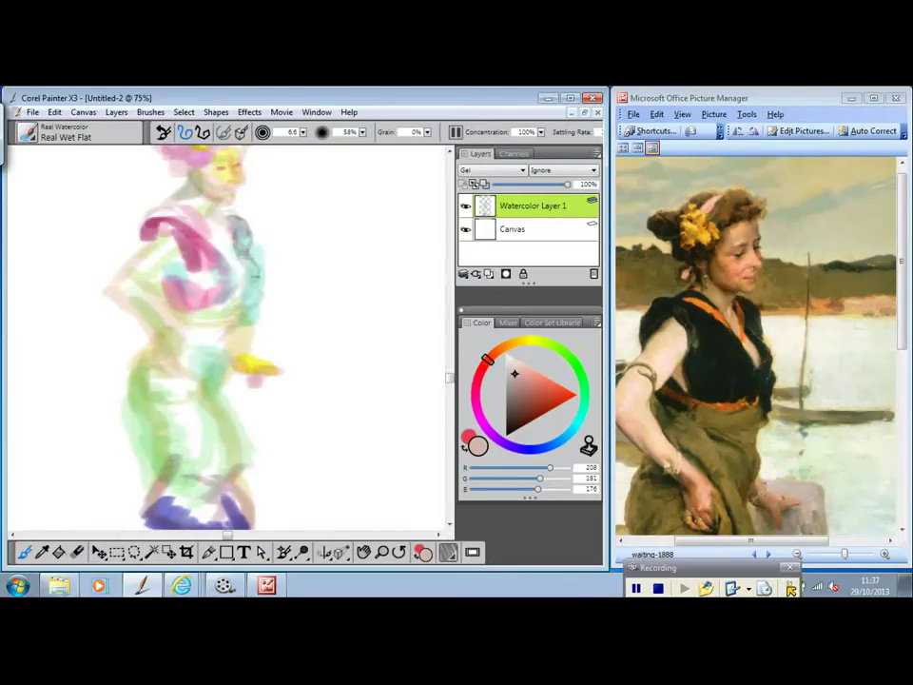
{"action": "mouse_move", "coordinate": [255, 276]}
{"action": "left_mouse_down"}
{"action": "mouse_move", "coordinate": [242, 283]}
{"action": "mouse_move", "coordinate": [253, 287]}
{"action": "mouse_move", "coordinate": [248, 297]}
{"action": "left_mouse_up"}
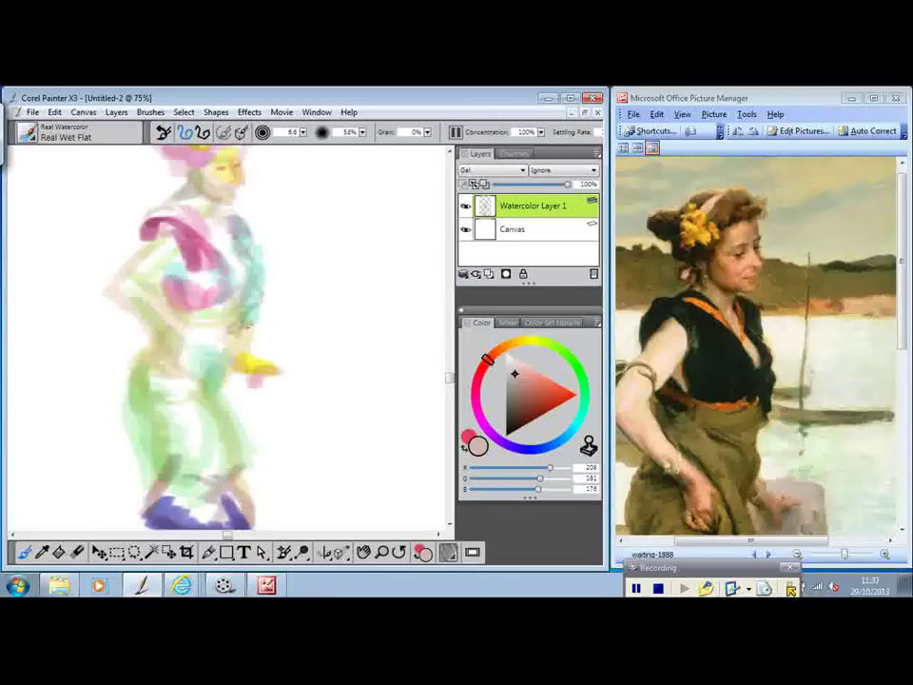
{"action": "mouse_move", "coordinate": [229, 343]}
{"action": "left_mouse_down"}
{"action": "mouse_move", "coordinate": [195, 339]}
{"action": "mouse_move", "coordinate": [249, 336]}
{"action": "mouse_move", "coordinate": [255, 323]}
{"action": "mouse_move", "coordinate": [242, 350]}
{"action": "mouse_move", "coordinate": [213, 354]}
{"action": "left_mouse_up"}
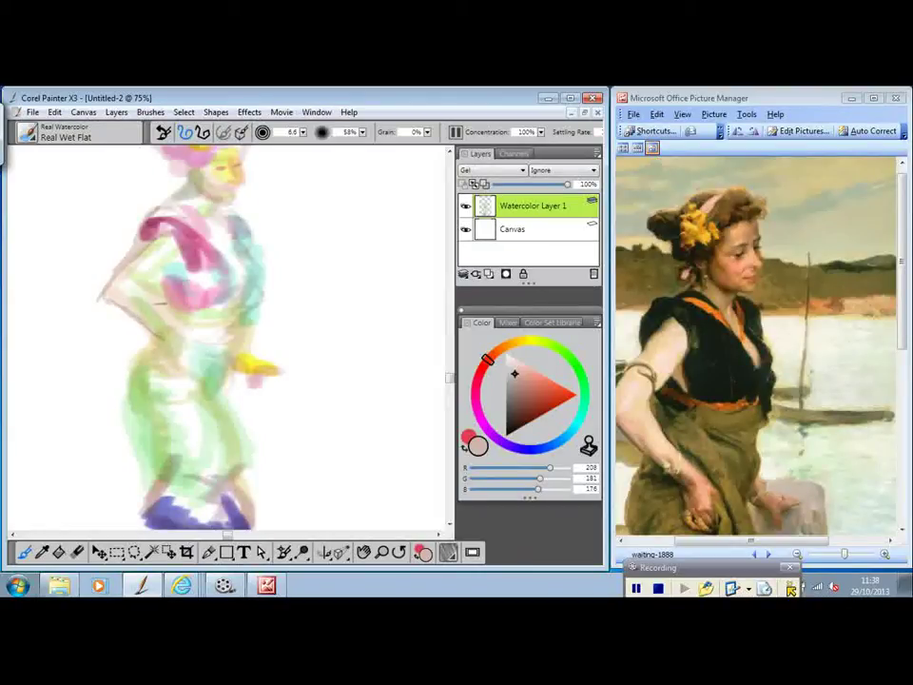
- Outline the bent arm from shoulder to elbow and along the forearm with fine dusty pink lines
{"action": "mouse_move", "coordinate": [167, 264]}
{"action": "left_mouse_down"}
{"action": "mouse_move", "coordinate": [145, 289]}
{"action": "mouse_move", "coordinate": [157, 306]}
{"action": "left_mouse_up"}
{"action": "left_click_drag", "start_coordinate": [111, 303], "coordinate": [146, 332]}
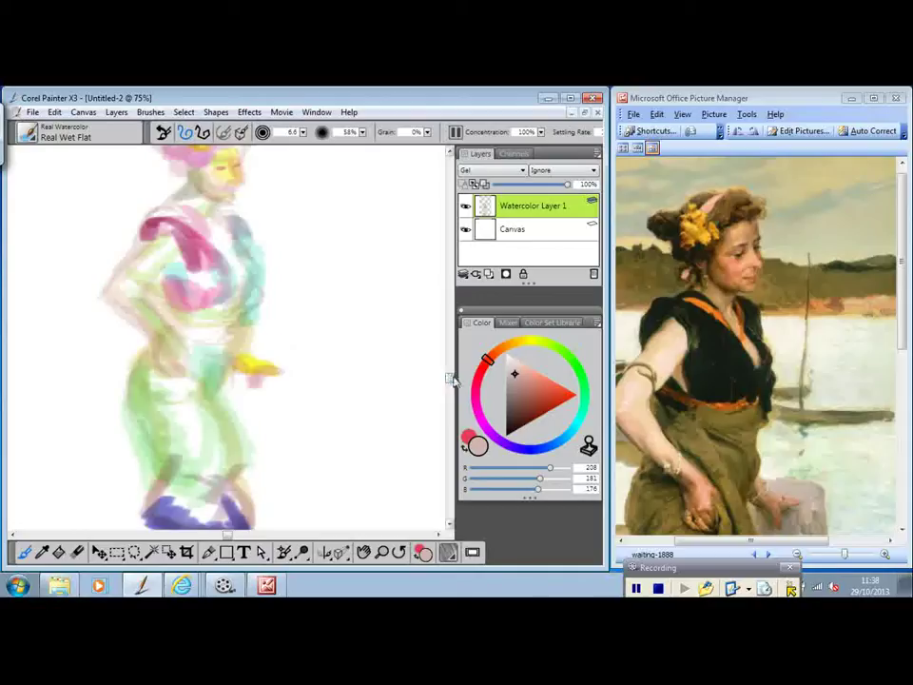
{"action": "scroll", "coordinate": [419, 377], "scroll_direction": "down", "scroll_amount": 2}
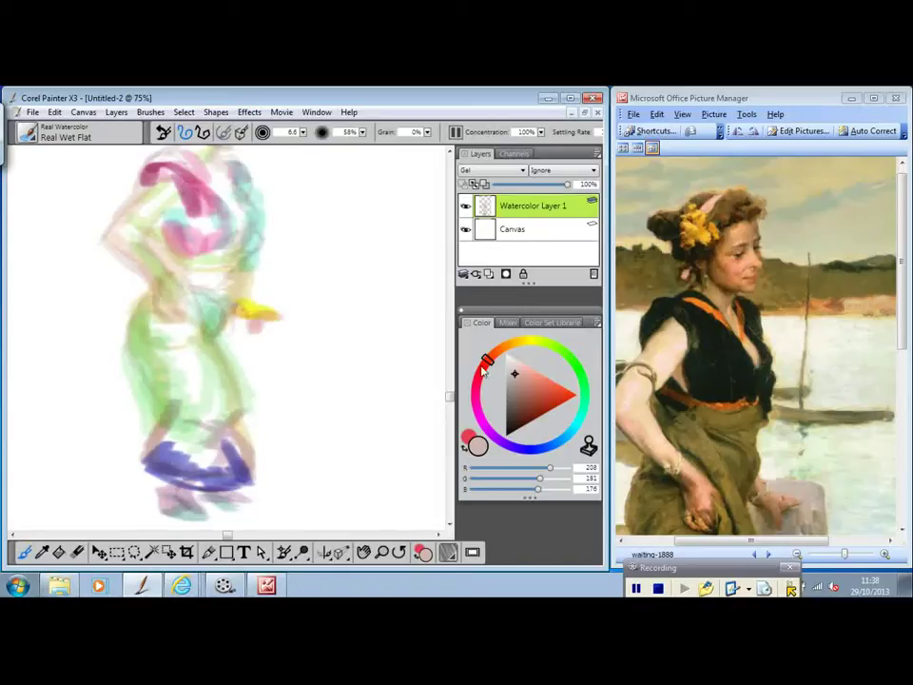
- Draw fine teal lines (RGB 69, 154, 169) along both hands, the bent forearm and the skirt's back edge, undoing the last excess stroke
{"action": "left_click", "coordinate": [574, 432]}
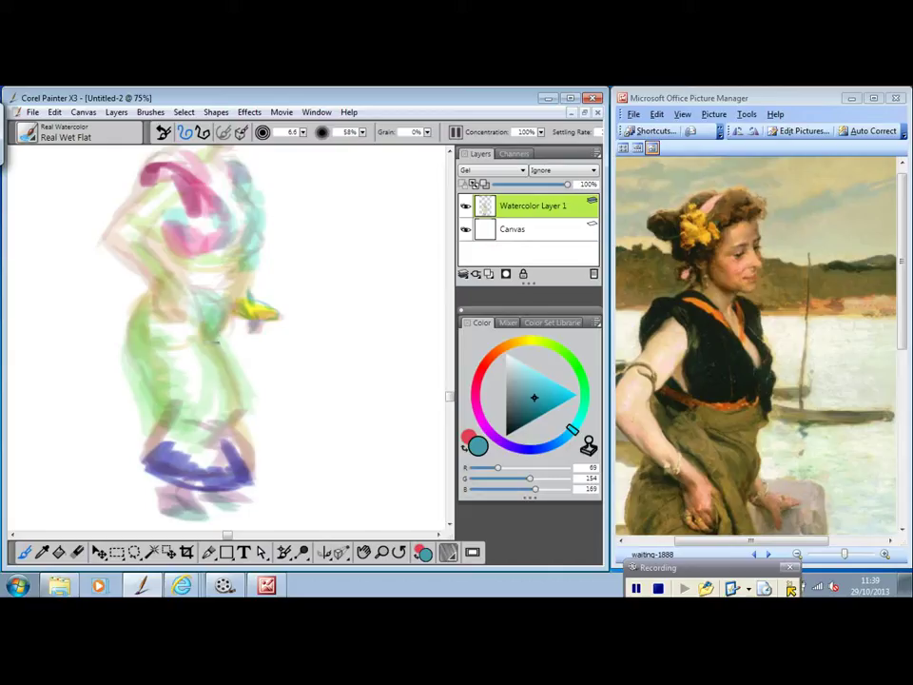
{"action": "left_click_drag", "start_coordinate": [726, 461], "coordinate": [719, 272]}
{"action": "left_click", "coordinate": [379, 341]}
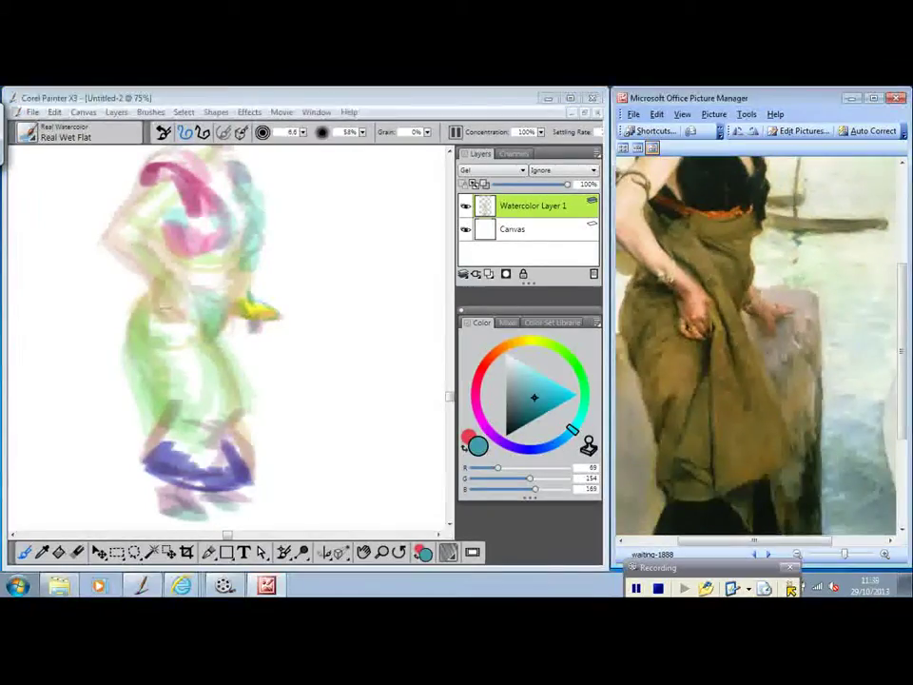
{"action": "mouse_move", "coordinate": [151, 282]}
{"action": "left_mouse_down"}
{"action": "mouse_move", "coordinate": [158, 314]}
{"action": "mouse_move", "coordinate": [191, 312]}
{"action": "left_mouse_up"}
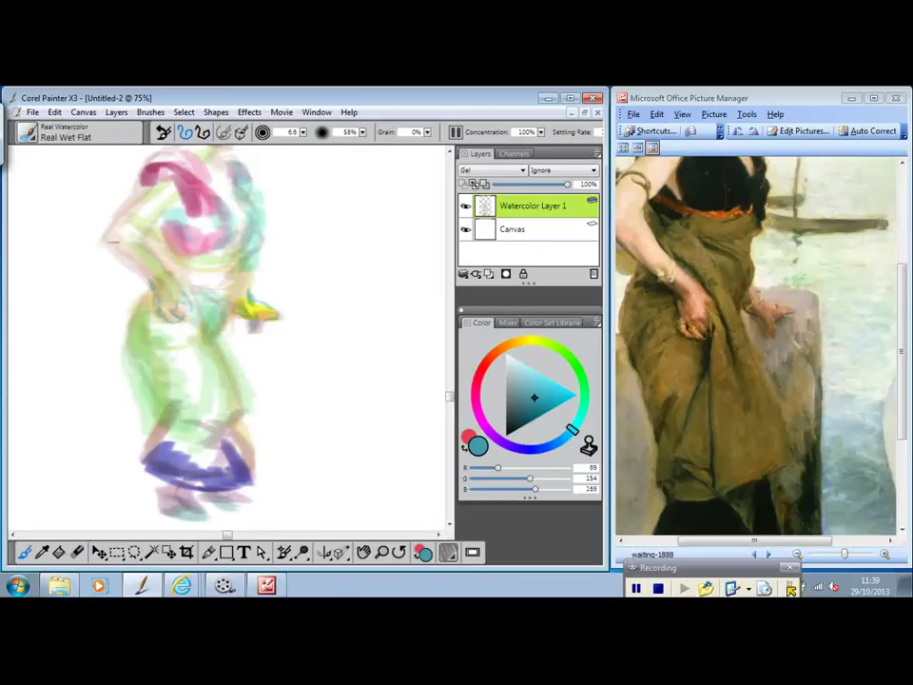
{"action": "mouse_move", "coordinate": [114, 247]}
{"action": "left_mouse_down"}
{"action": "mouse_move", "coordinate": [153, 272]}
{"action": "mouse_move", "coordinate": [116, 250]}
{"action": "mouse_move", "coordinate": [171, 304]}
{"action": "mouse_move", "coordinate": [140, 285]}
{"action": "mouse_move", "coordinate": [129, 333]}
{"action": "mouse_move", "coordinate": [130, 325]}
{"action": "mouse_move", "coordinate": [153, 379]}
{"action": "mouse_move", "coordinate": [127, 350]}
{"action": "mouse_move", "coordinate": [167, 412]}
{"action": "left_mouse_up"}
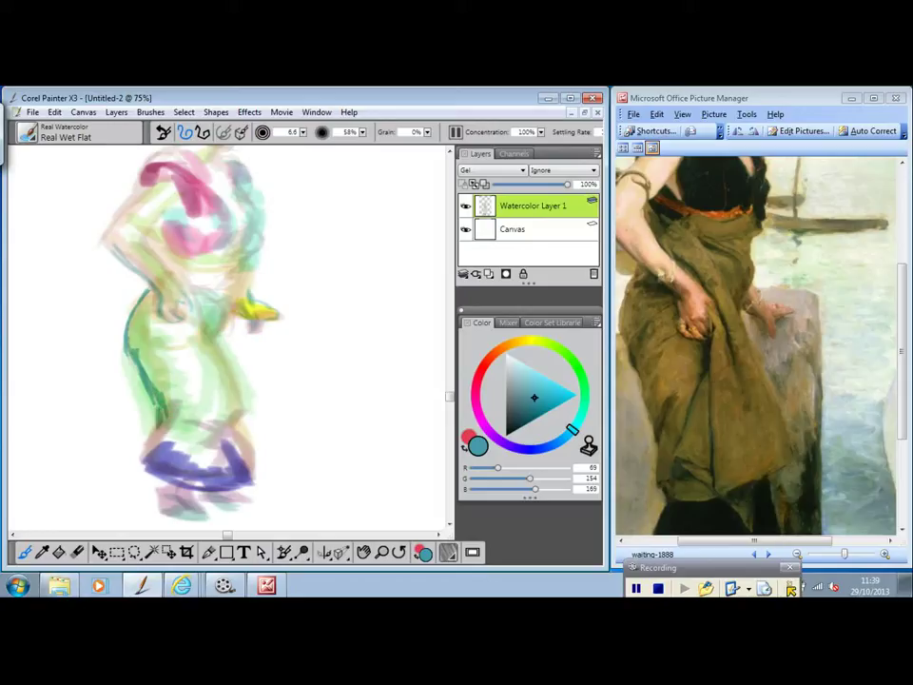
{"action": "key", "text": "ctrl+z"}
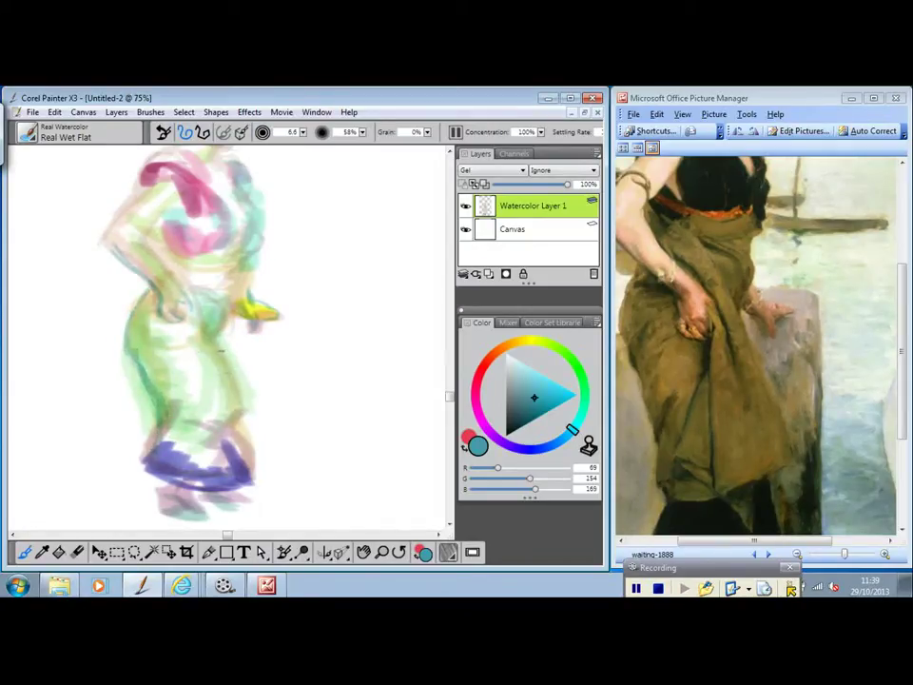
- Add fine teal fold lines down the front of the green skirt and around the hem of the purple underskirt
{"action": "left_click_drag", "start_coordinate": [225, 330], "coordinate": [202, 360]}
{"action": "left_click_drag", "start_coordinate": [770, 453], "coordinate": [767, 345]}
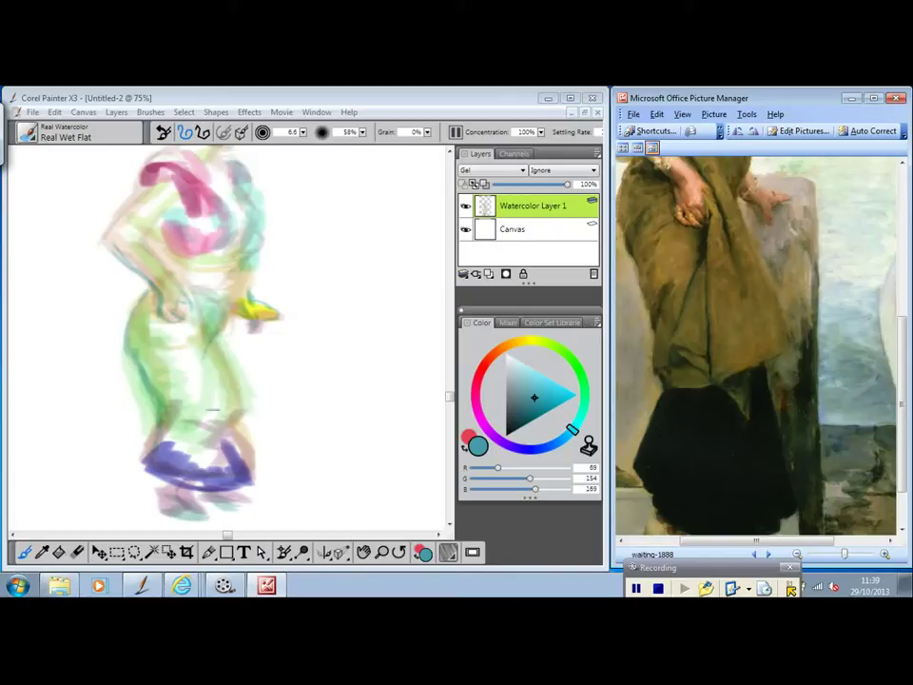
{"action": "left_click_drag", "start_coordinate": [217, 414], "coordinate": [228, 447]}
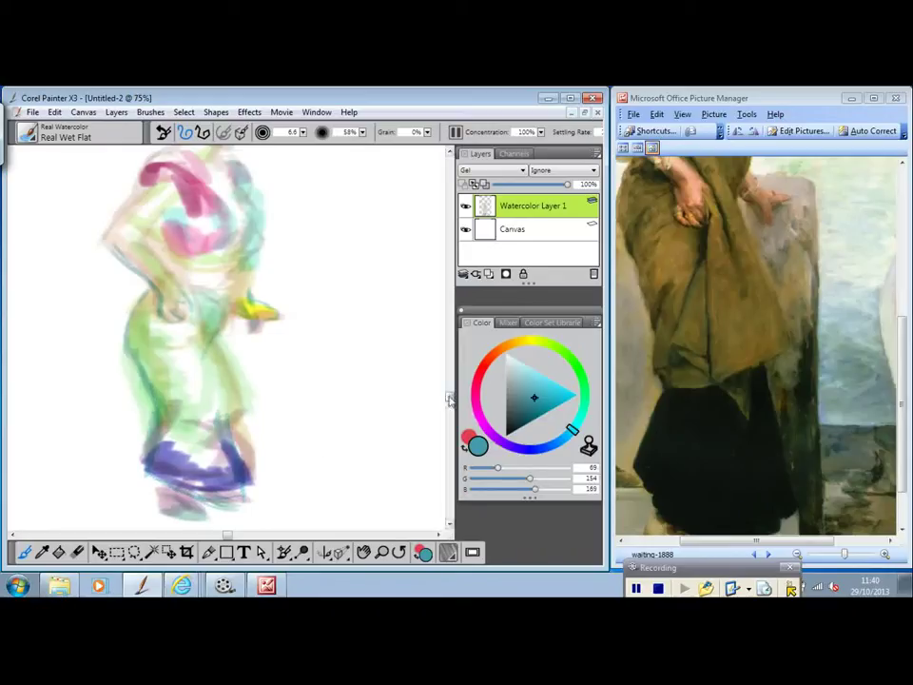
- Outline the feet and the lower edge of the purple underskirt with fine teal lines
{"action": "left_click_drag", "start_coordinate": [450, 400], "coordinate": [442, 442]}
{"action": "left_click_drag", "start_coordinate": [733, 456], "coordinate": [737, 391]}
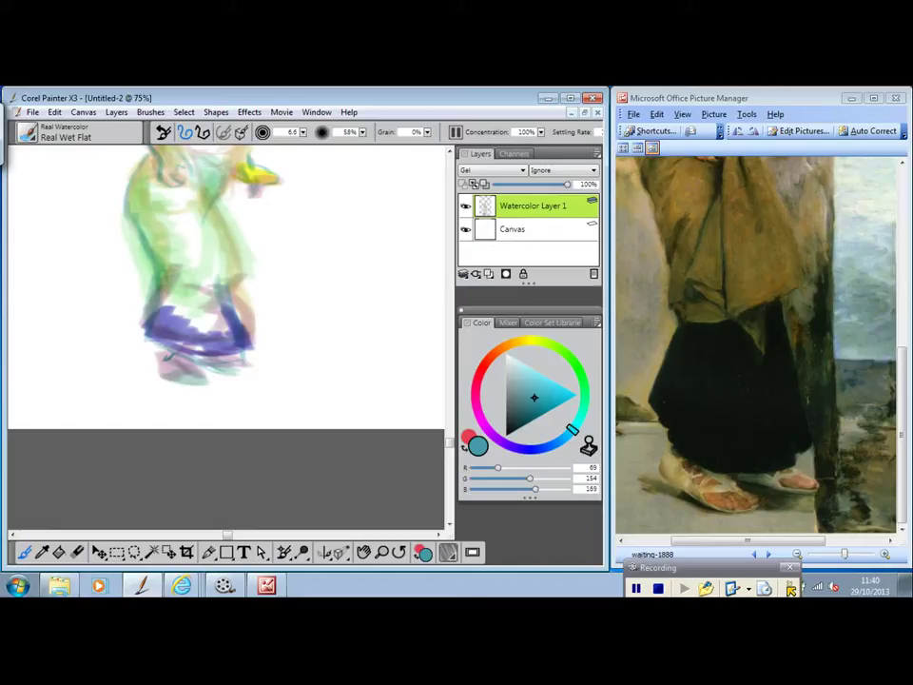
{"action": "left_click_drag", "start_coordinate": [143, 326], "coordinate": [169, 363]}
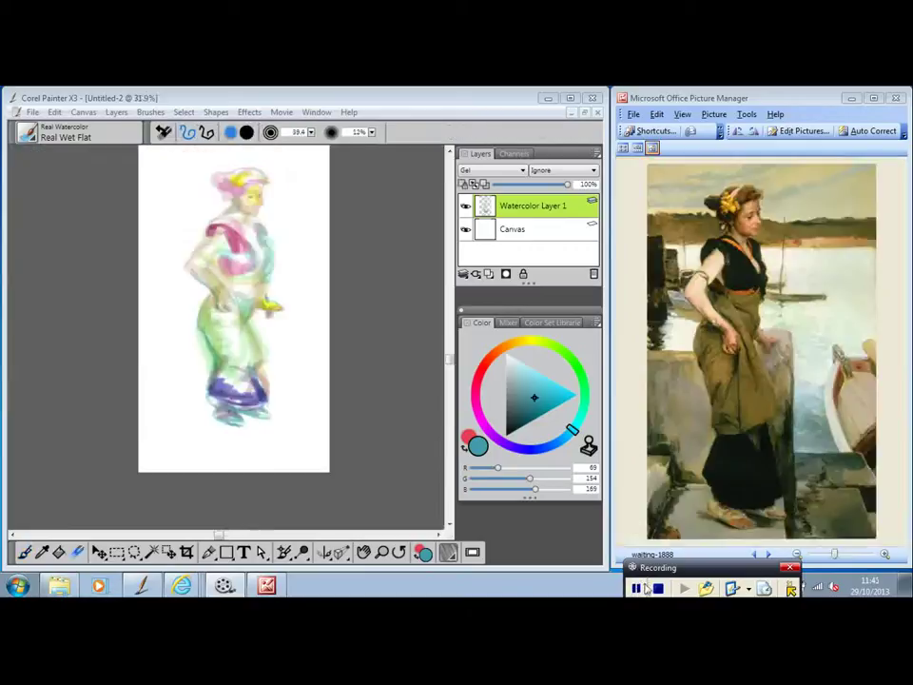
- Erase the middle of the purple underskirt, most of the feet and the excess paint along the green skirt
{"action": "left_click_drag", "start_coordinate": [231, 365], "coordinate": [247, 390]}
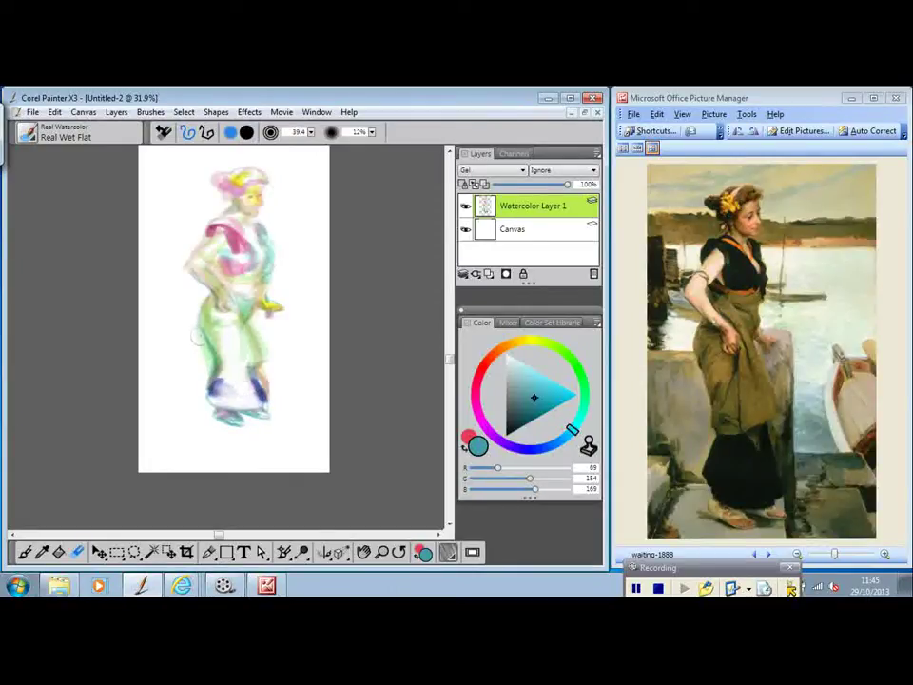
{"action": "mouse_move", "coordinate": [192, 316]}
{"action": "left_mouse_down"}
{"action": "mouse_move", "coordinate": [206, 365]}
{"action": "mouse_move", "coordinate": [196, 341]}
{"action": "left_mouse_up"}
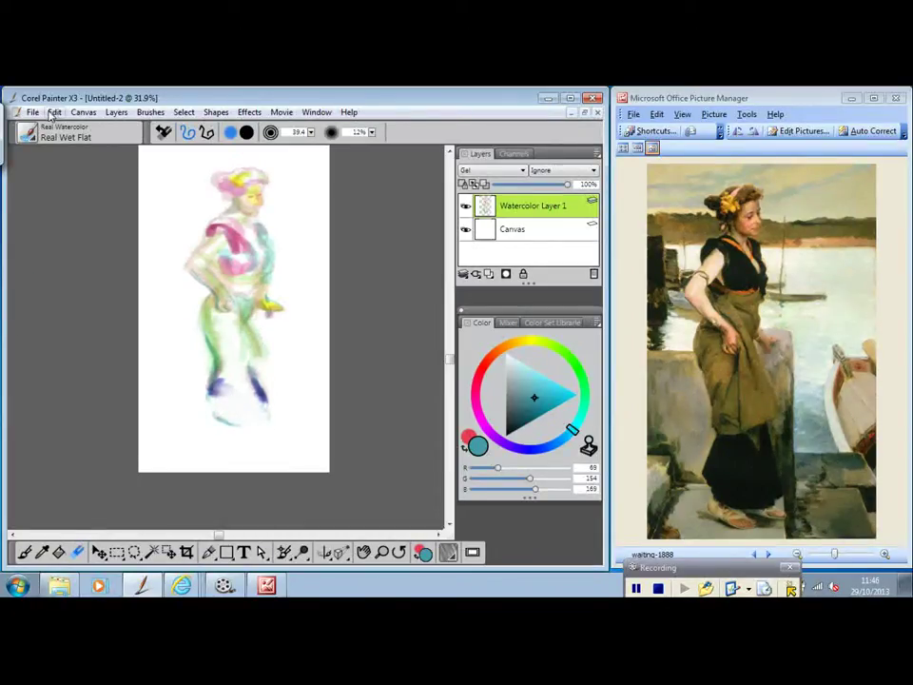
- Redraw the feet, underskirt hem and skirt folds lower down with fine teal Real Wet Flat lines on a new watercolor layer
{"action": "left_click", "coordinate": [25, 552]}
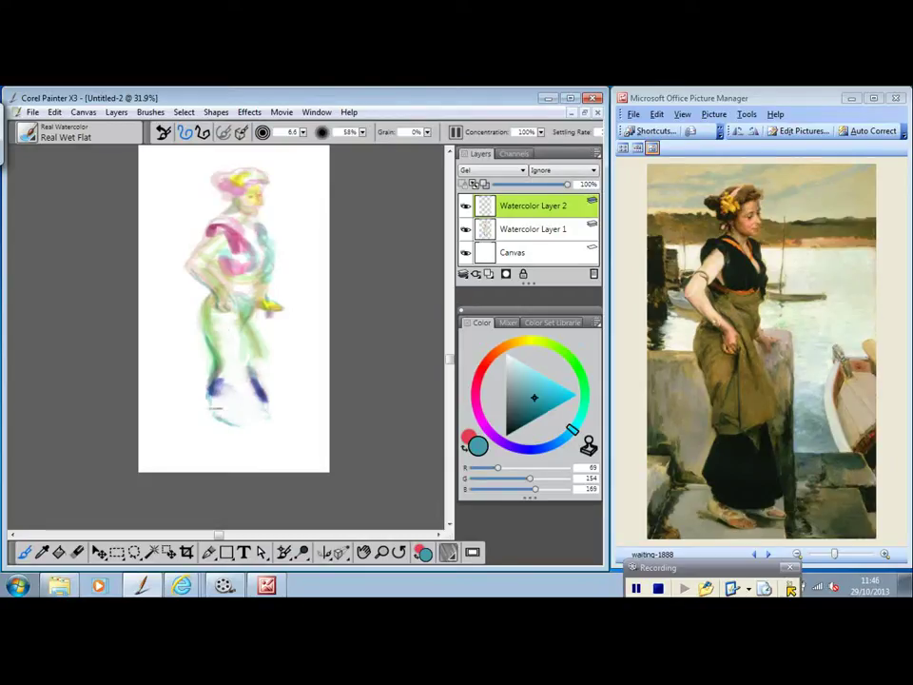
{"action": "left_click_drag", "start_coordinate": [216, 409], "coordinate": [229, 419]}
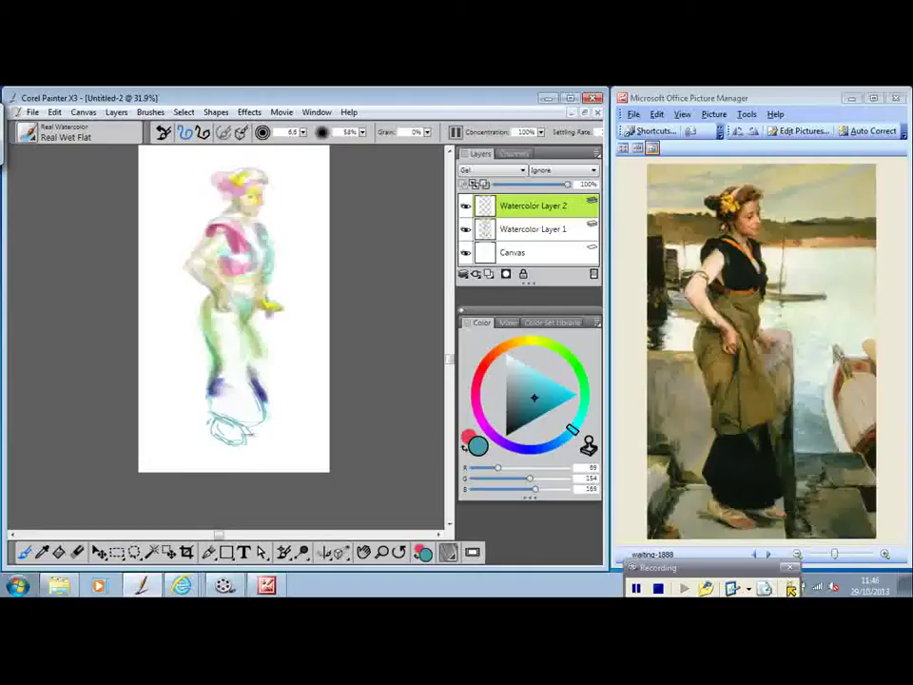
{"action": "left_click_drag", "start_coordinate": [254, 433], "coordinate": [271, 432]}
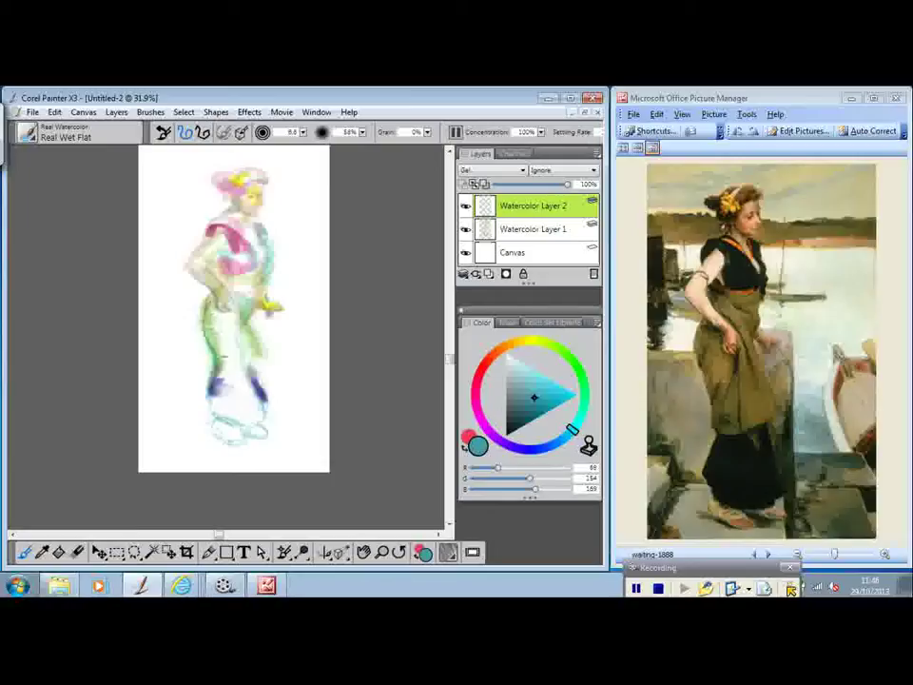
{"action": "left_click_drag", "start_coordinate": [204, 332], "coordinate": [224, 379]}
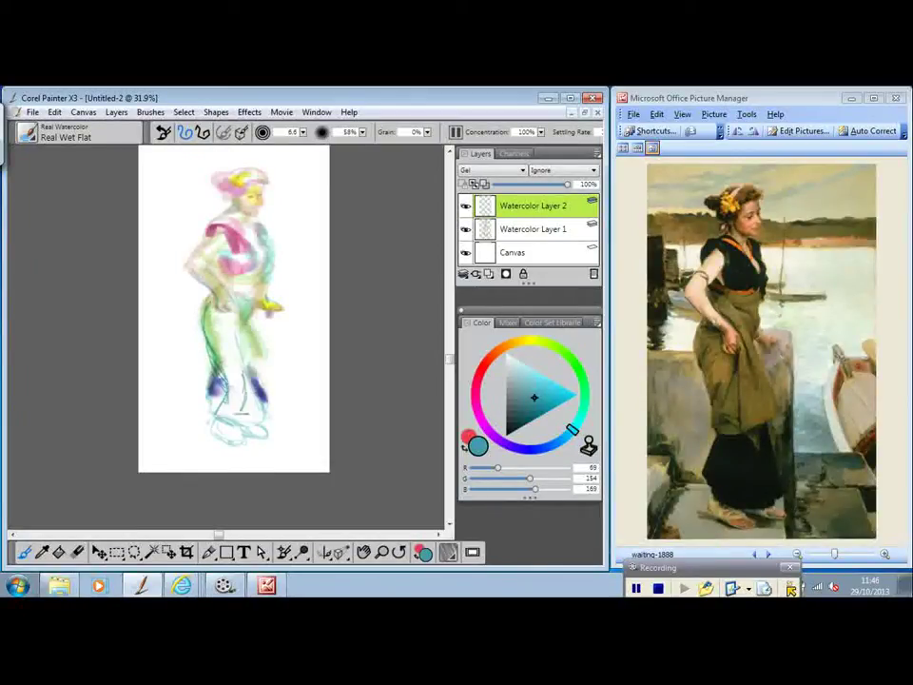
{"action": "mouse_move", "coordinate": [243, 376]}
{"action": "left_mouse_down"}
{"action": "mouse_move", "coordinate": [227, 381]}
{"action": "mouse_move", "coordinate": [239, 383]}
{"action": "left_mouse_up"}
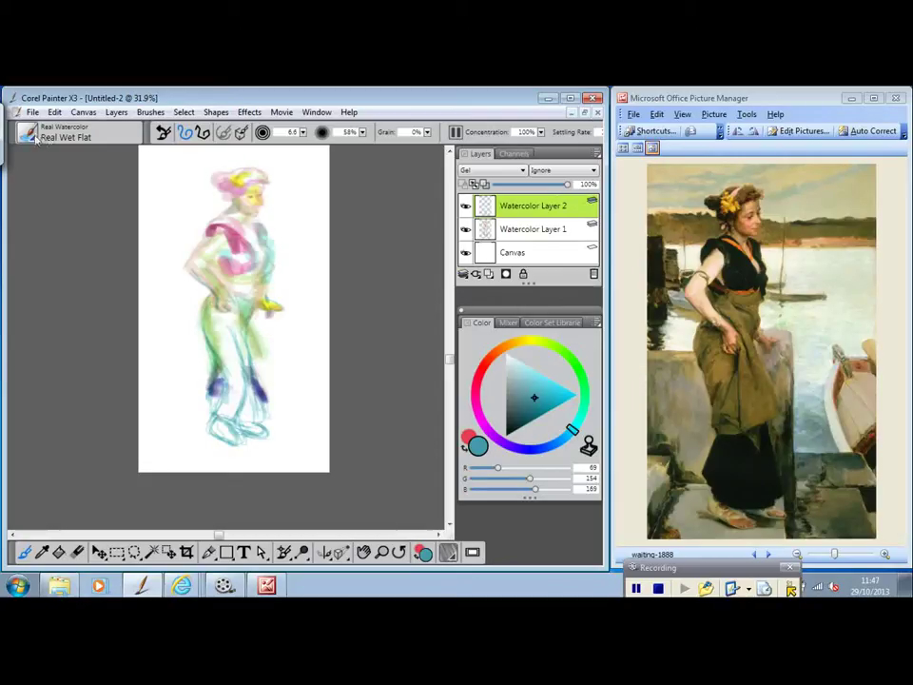
- Fill the lengthened underskirt with a muted purple wash (RGB 98, 85, 149) at brush size 40.7
{"action": "left_click", "coordinate": [519, 450]}
{"action": "left_click", "coordinate": [524, 398]}
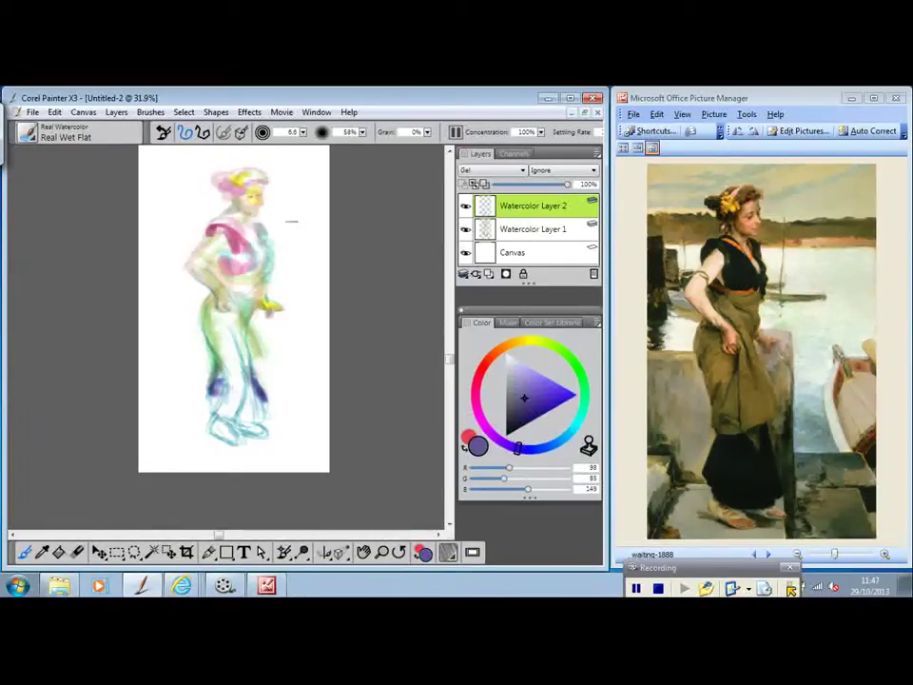
{"action": "left_click", "coordinate": [189, 140]}
{"action": "mouse_move", "coordinate": [226, 390]}
{"action": "left_mouse_down"}
{"action": "mouse_move", "coordinate": [213, 391]}
{"action": "mouse_move", "coordinate": [219, 407]}
{"action": "mouse_move", "coordinate": [245, 408]}
{"action": "left_mouse_up"}
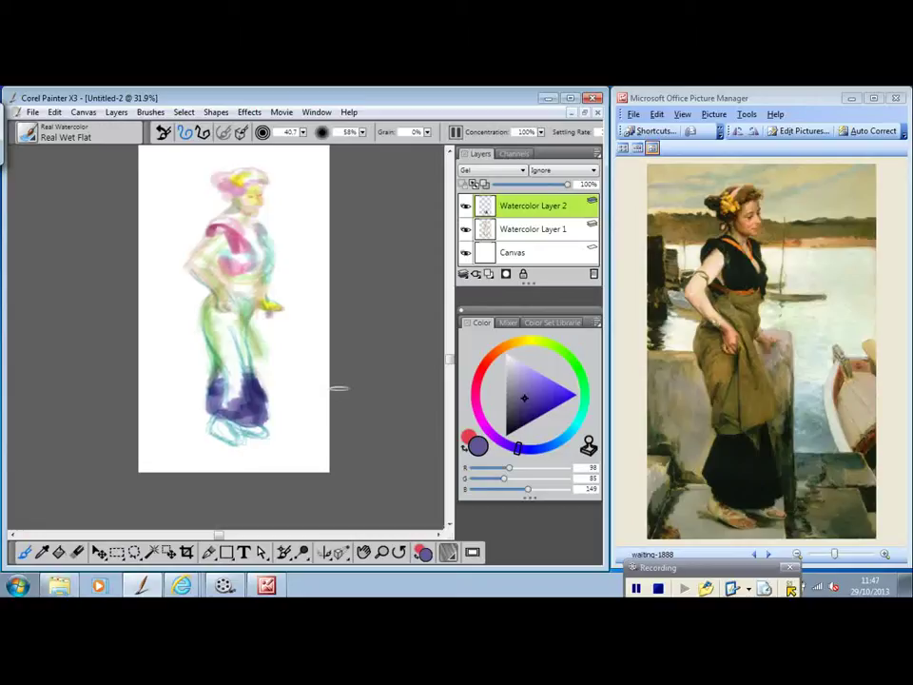
{"action": "mouse_move", "coordinate": [224, 382]}
{"action": "left_mouse_down"}
{"action": "mouse_move", "coordinate": [215, 394]}
{"action": "mouse_move", "coordinate": [234, 404]}
{"action": "mouse_move", "coordinate": [226, 402]}
{"action": "left_mouse_up"}
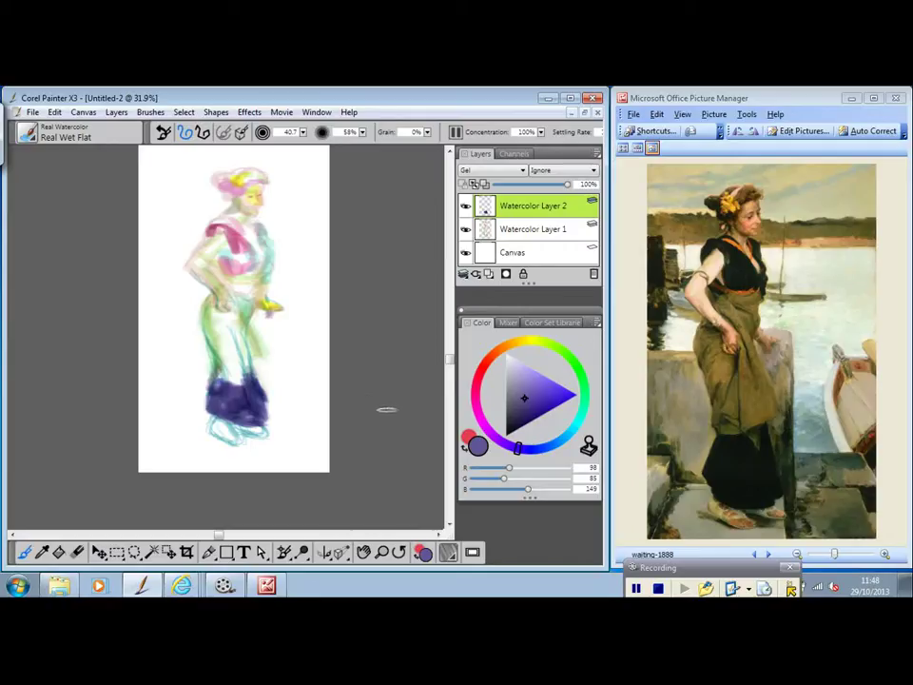
- Wash the upper skirt in light yellow-green (RGB 205, 232, 146) and shade its folds and waist with olive green (RGB 127, 151, 75)
{"action": "left_click", "coordinate": [547, 348]}
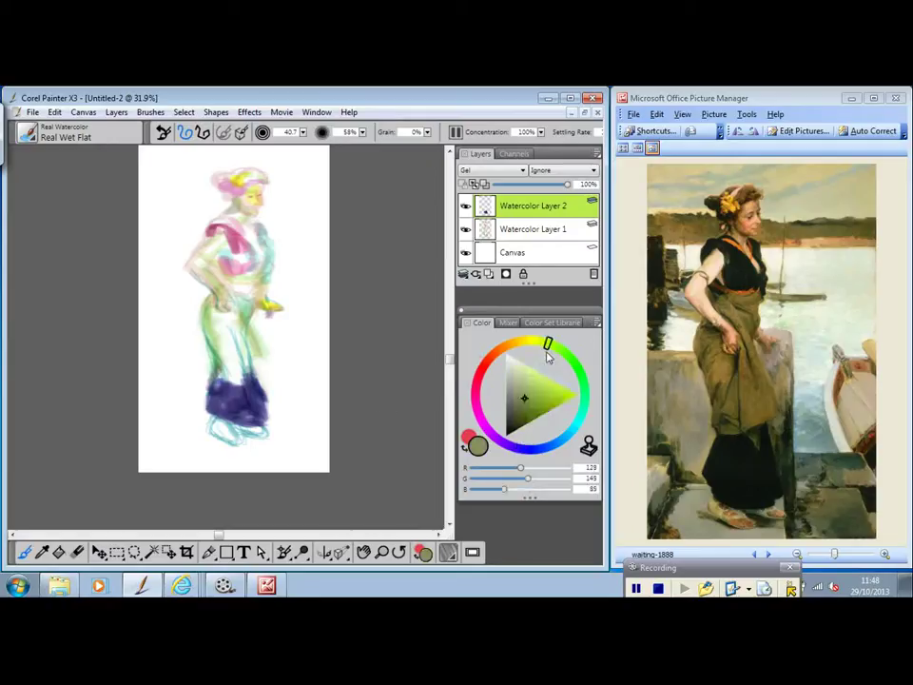
{"action": "left_click", "coordinate": [529, 374]}
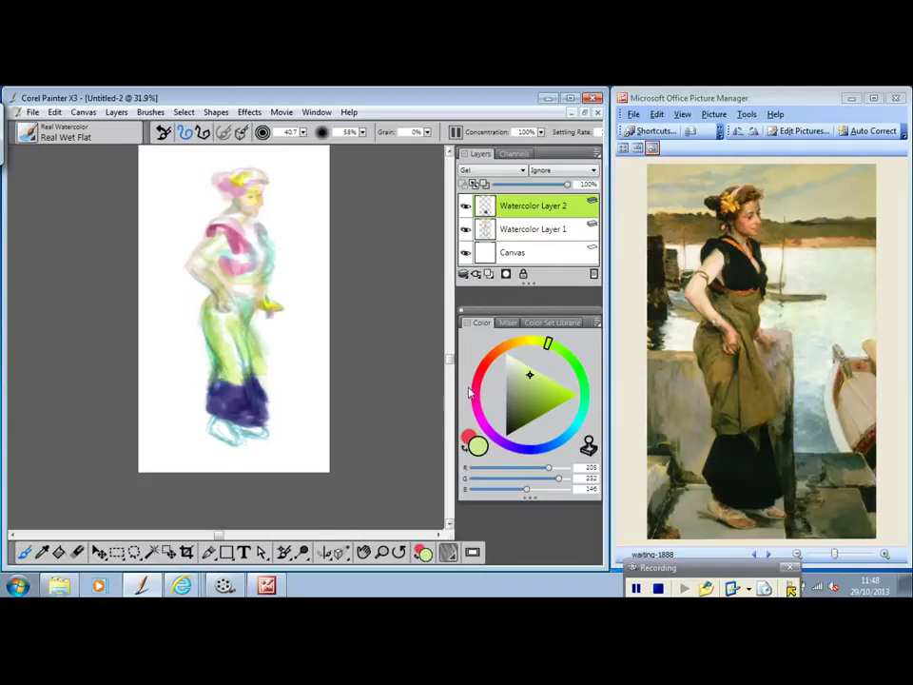
{"action": "left_click", "coordinate": [528, 400]}
{"action": "mouse_move", "coordinate": [230, 338]}
{"action": "left_mouse_down"}
{"action": "mouse_move", "coordinate": [220, 356]}
{"action": "mouse_move", "coordinate": [229, 381]}
{"action": "mouse_move", "coordinate": [236, 339]}
{"action": "mouse_move", "coordinate": [234, 374]}
{"action": "left_mouse_up"}
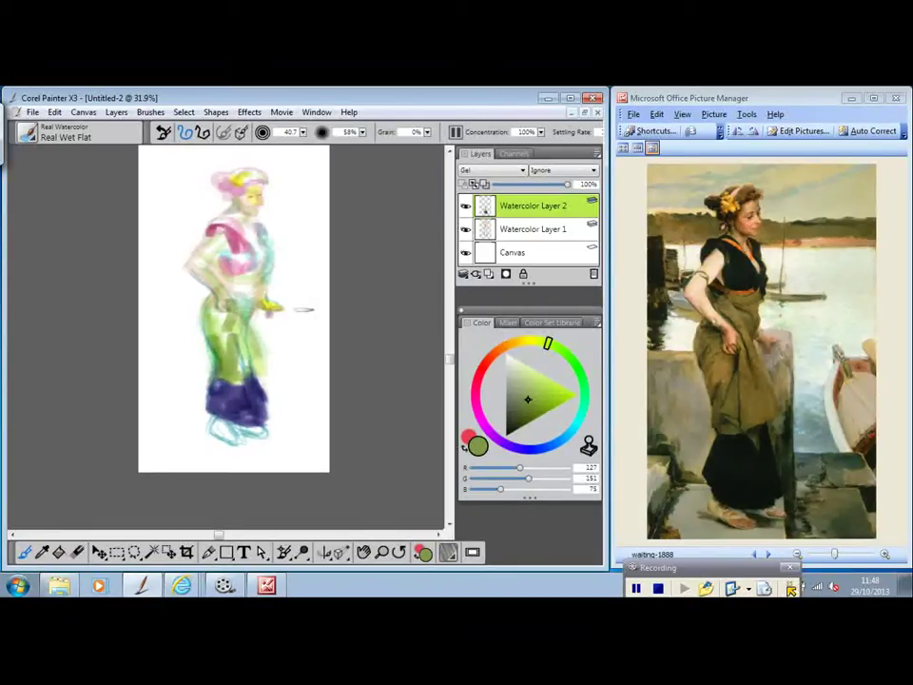
{"action": "left_click_drag", "start_coordinate": [247, 304], "coordinate": [247, 321]}
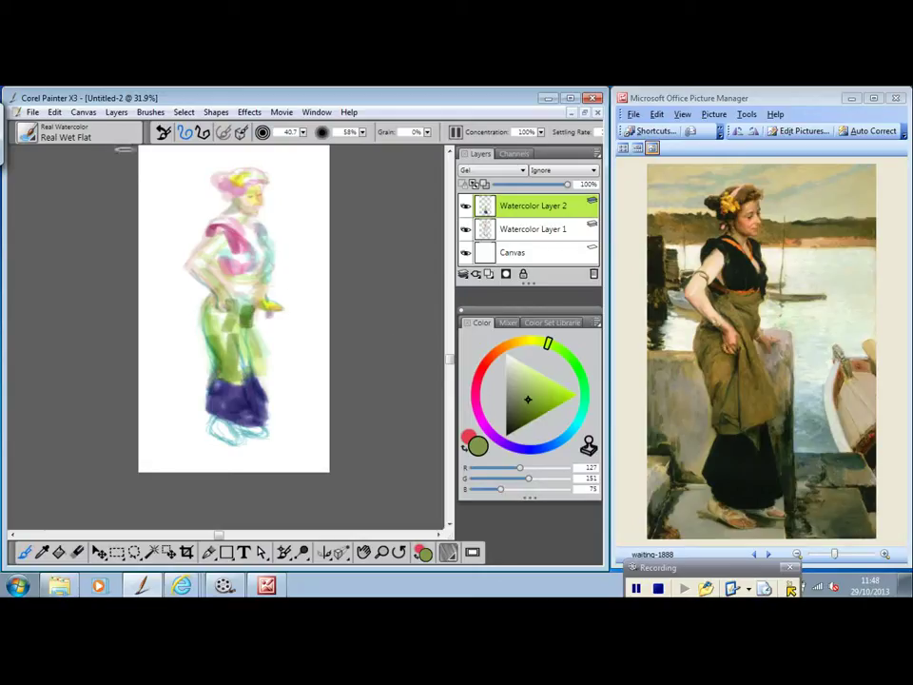
- Enlarge the canvas view to 40% and reposition it to examine the whole figure
{"action": "left_click", "coordinate": [79, 552]}
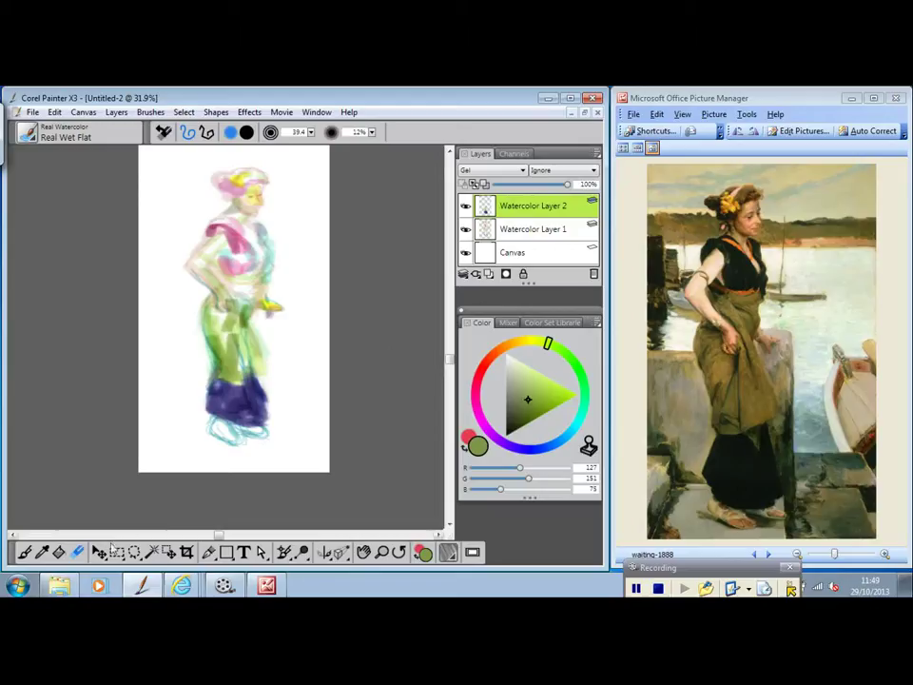
{"action": "left_click", "coordinate": [384, 555]}
{"action": "left_click", "coordinate": [241, 323]}
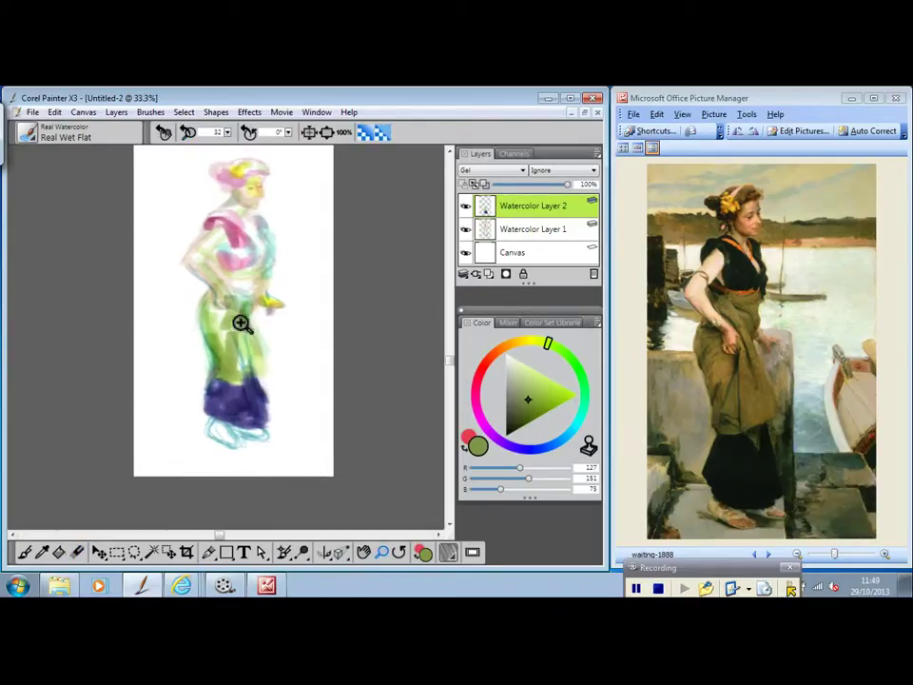
{"action": "left_click_drag", "start_coordinate": [228, 134], "coordinate": [234, 134]}
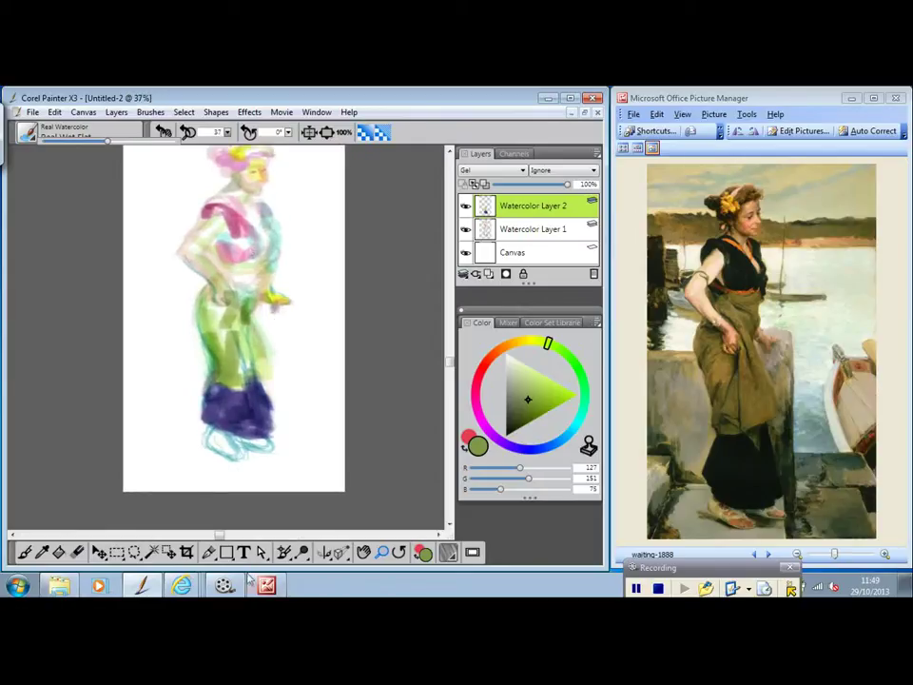
{"action": "left_click", "coordinate": [364, 556]}
{"action": "left_click_drag", "start_coordinate": [237, 339], "coordinate": [243, 383]}
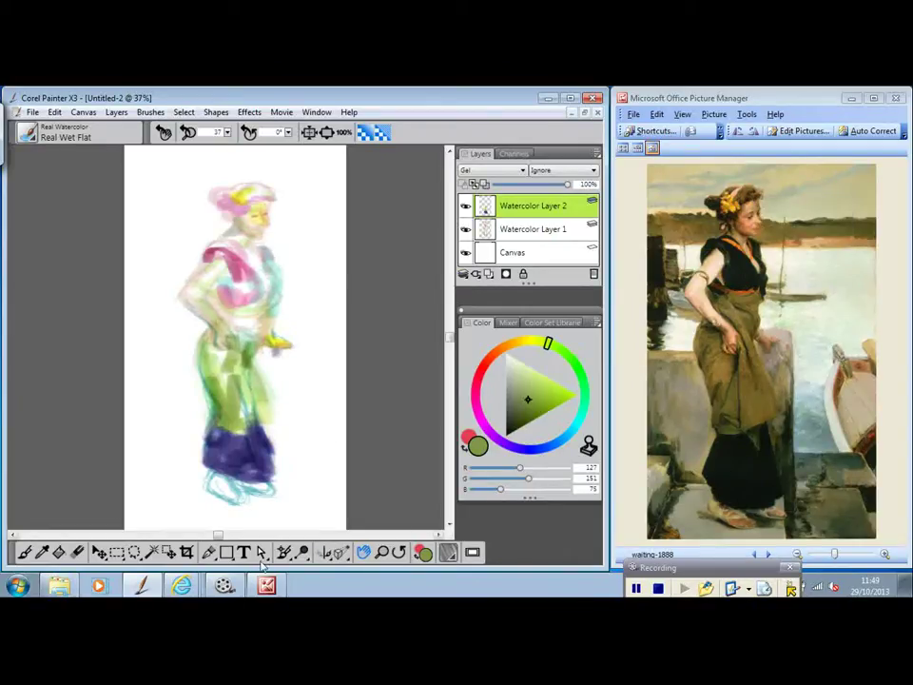
{"action": "left_click", "coordinate": [381, 553]}
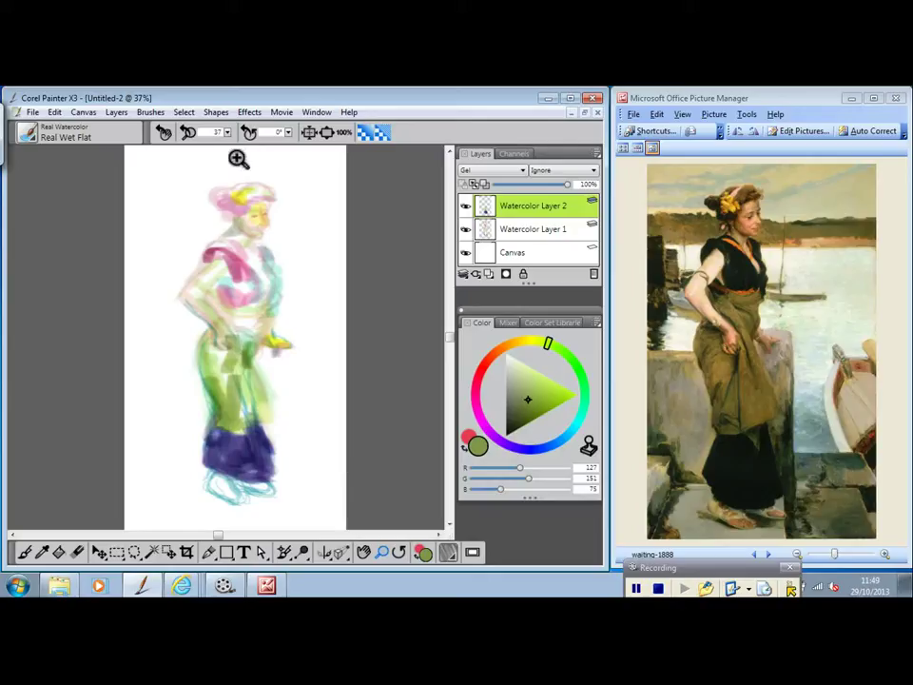
{"action": "left_click_drag", "start_coordinate": [228, 135], "coordinate": [226, 138]}
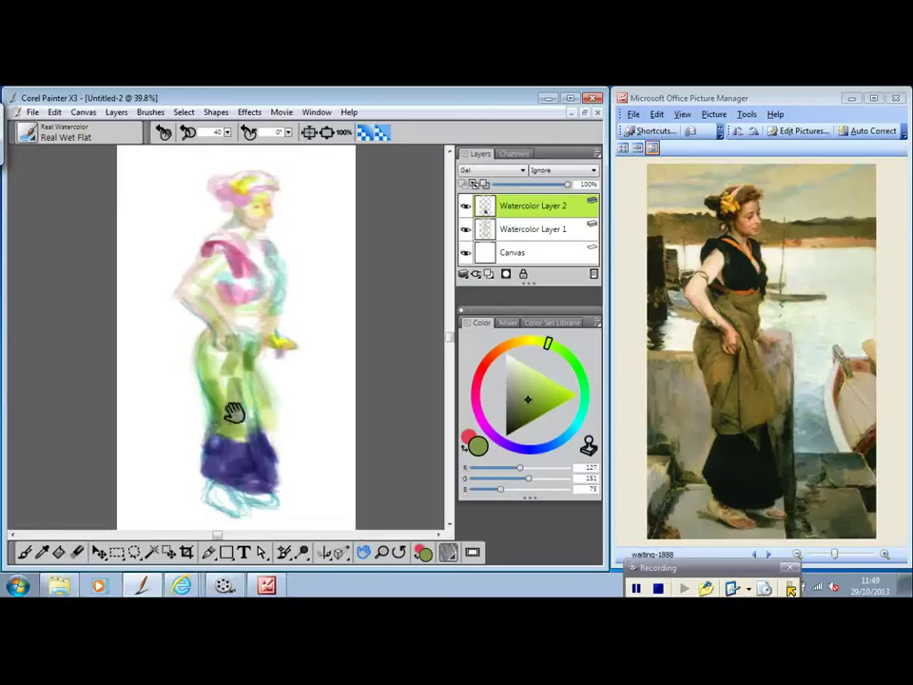
{"action": "left_click_drag", "start_coordinate": [234, 414], "coordinate": [240, 417]}
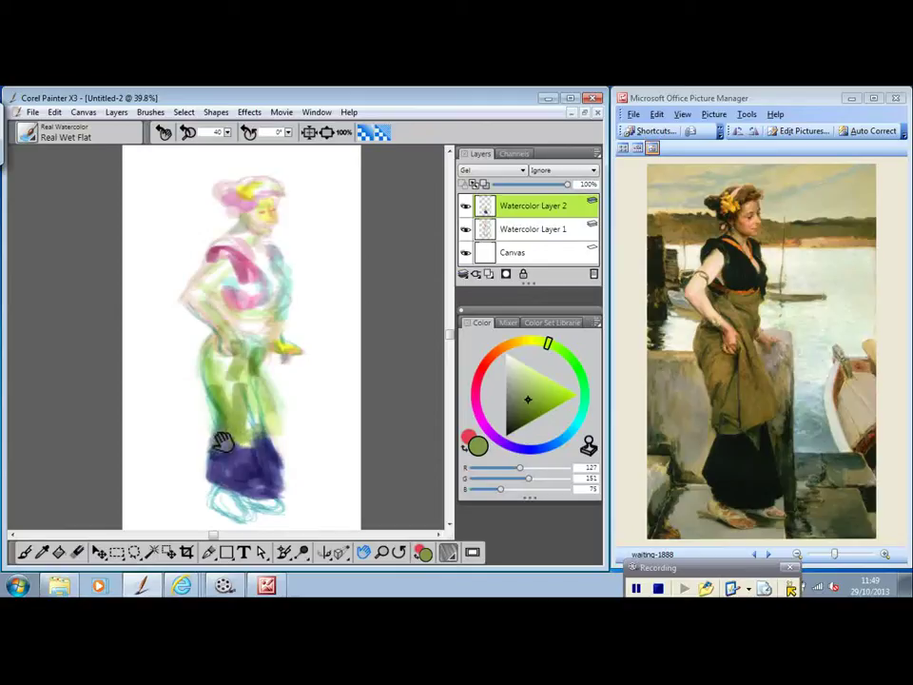
{"action": "left_click", "coordinate": [78, 551]}
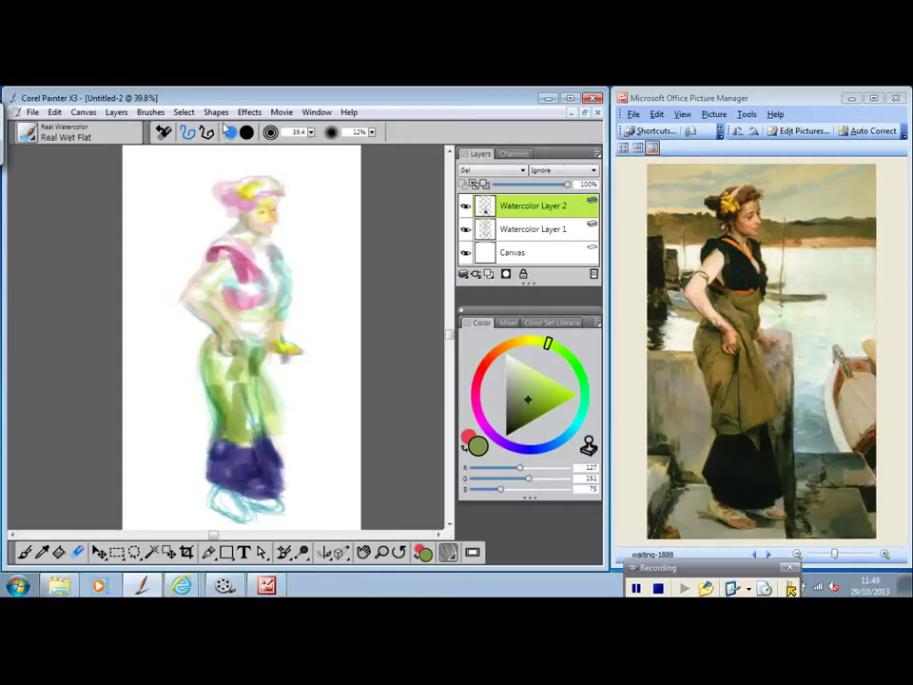
{"action": "left_click_drag", "start_coordinate": [311, 133], "coordinate": [278, 136]}
- Try a Paint Bucket fill of the background with olive green on the committed Watercolor Layer 2, and undo the fill
{"action": "key", "text": "k"}
{"action": "left_click", "coordinate": [293, 259]}
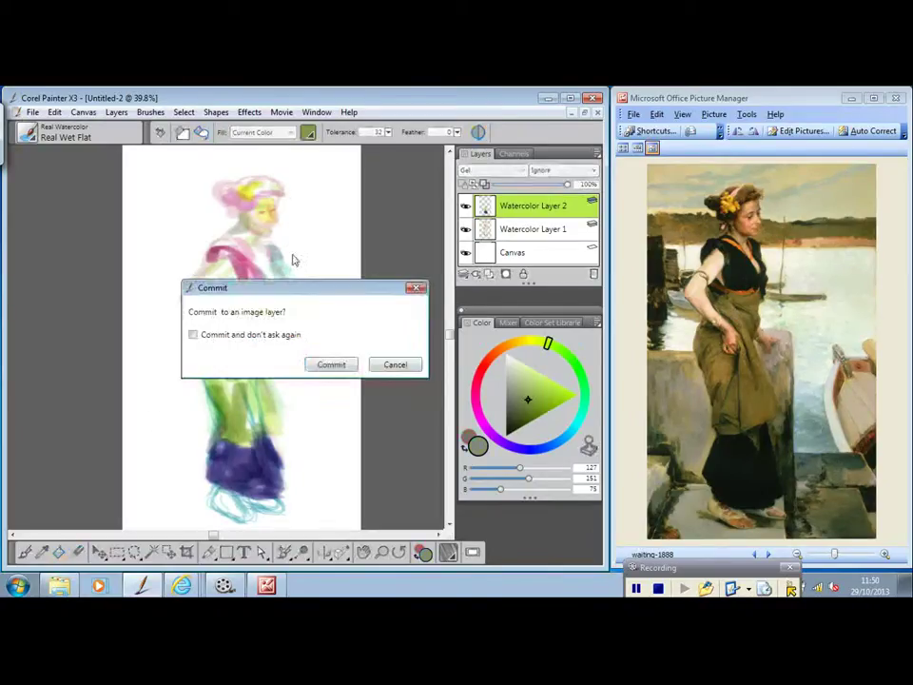
{"action": "left_click", "coordinate": [332, 366]}
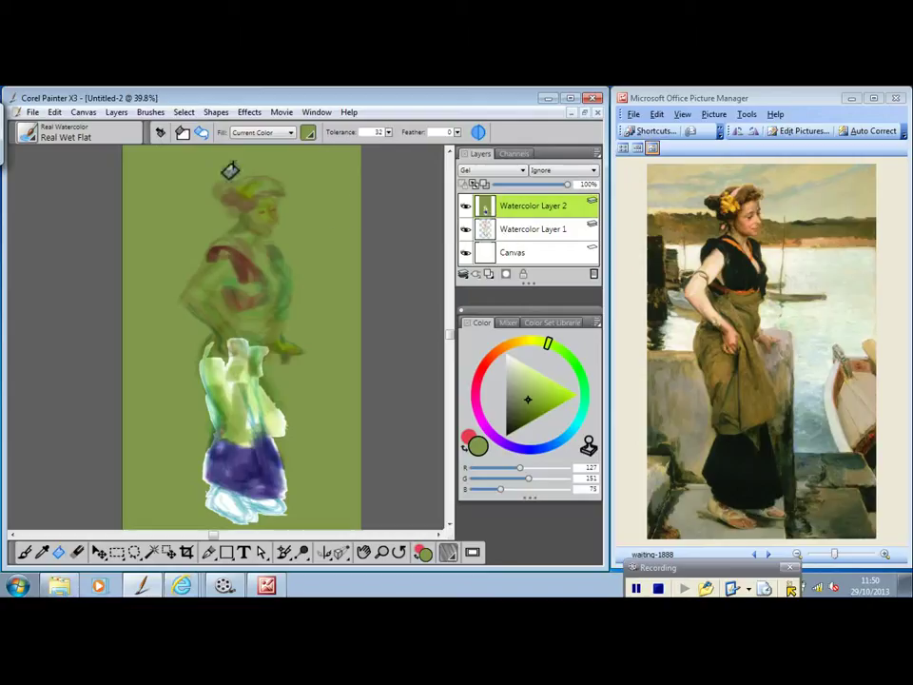
{"action": "left_click", "coordinate": [55, 114]}
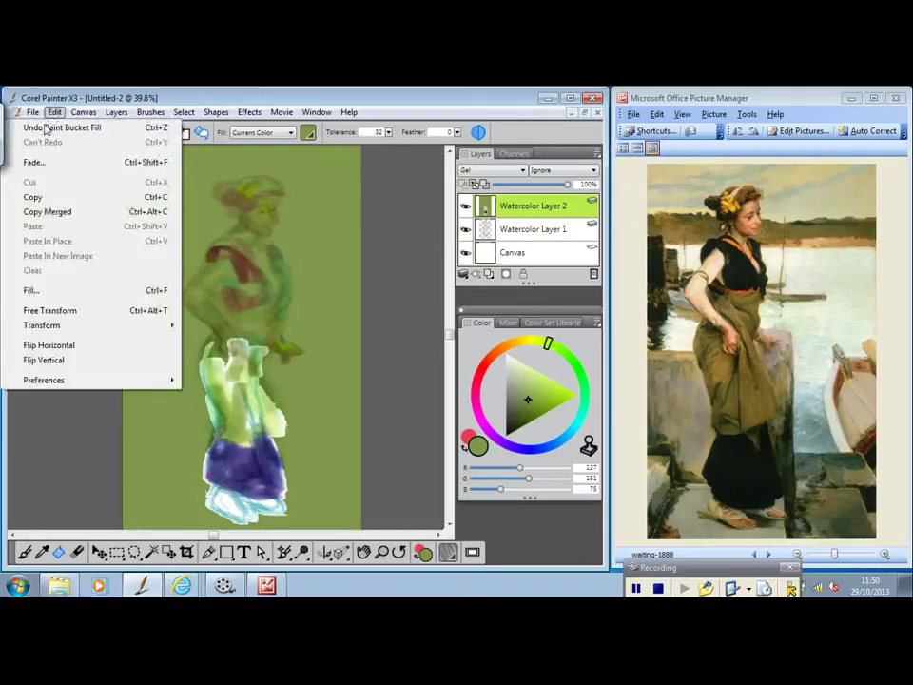
{"action": "left_click", "coordinate": [36, 127]}
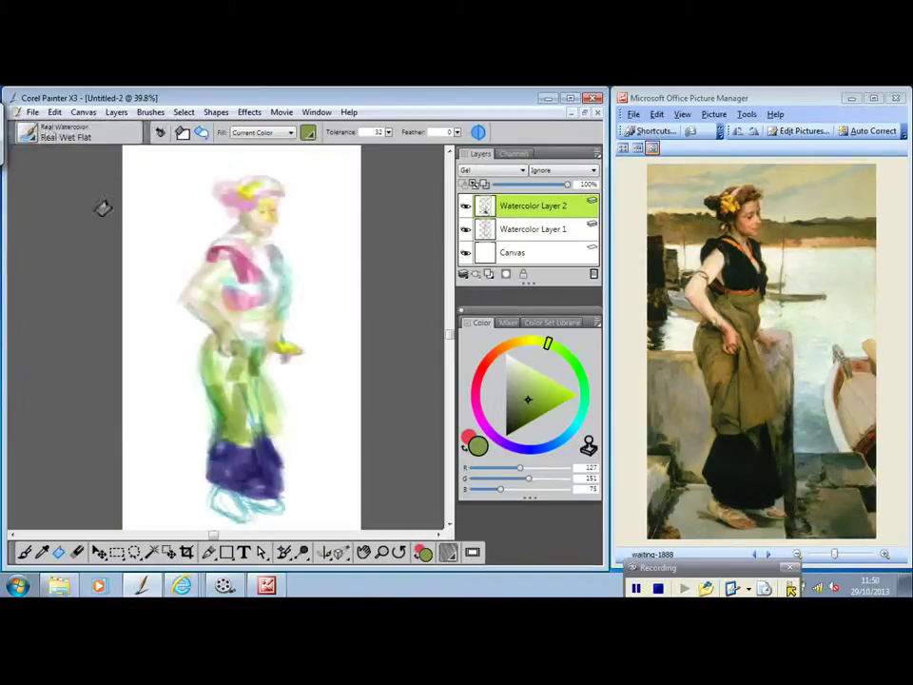
- Lightly erase stray sketch marks around the figure on Watercolor Layer 1 with the Eraser at size 7.5 and 12% opacity
{"action": "left_click", "coordinate": [519, 229]}
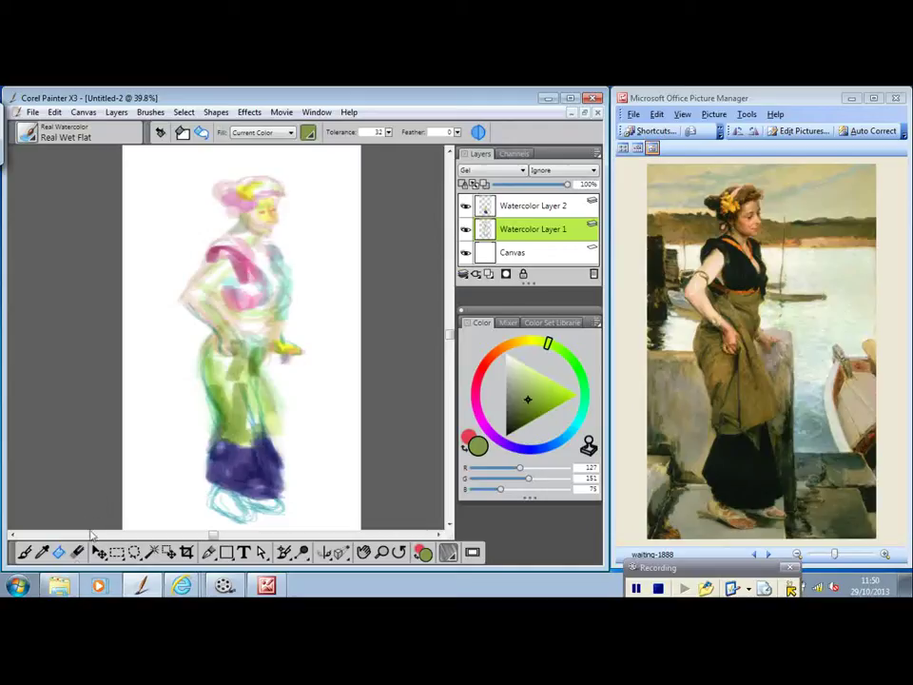
{"action": "key", "text": "b"}
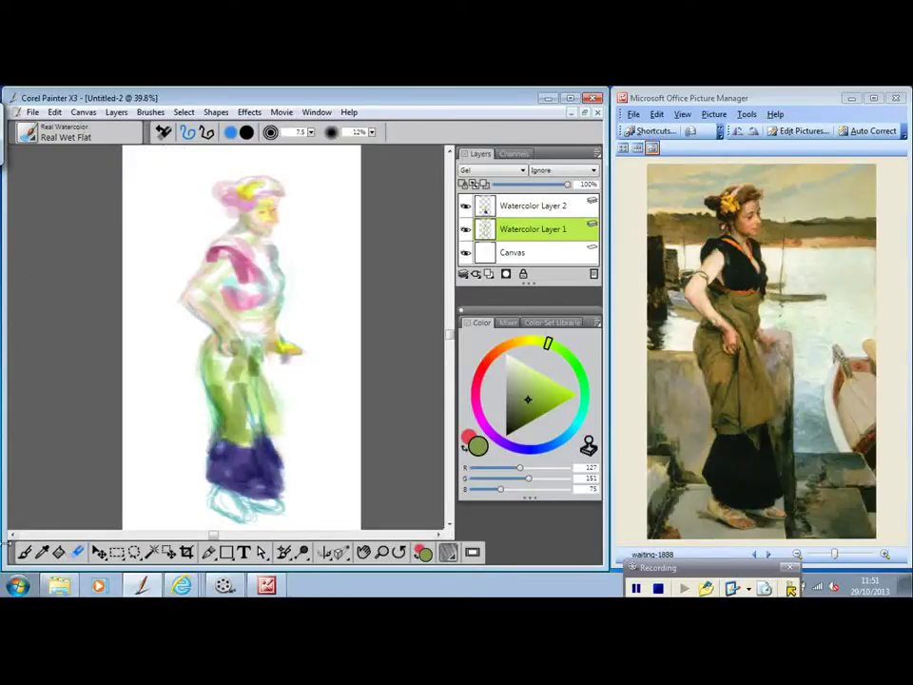
- Add a new watercolor layer above Watercolor Layer 1 and paint the upper skirt's folds in yellow-green (RGB 163, 202, 78) at brush size 12
{"action": "left_click", "coordinate": [25, 554]}
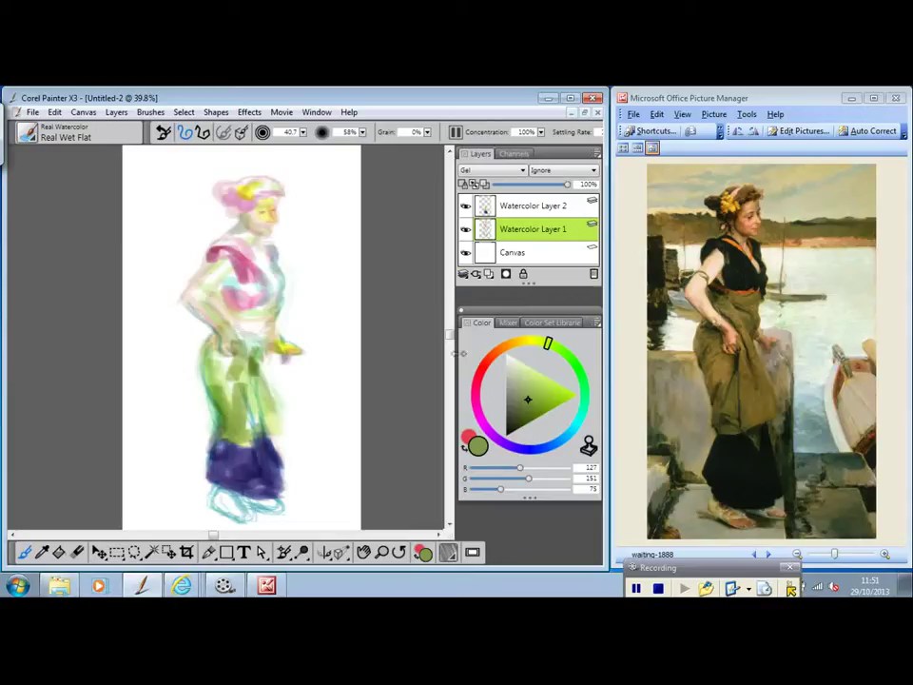
{"action": "left_click", "coordinate": [523, 372]}
{"action": "left_click_drag", "start_coordinate": [303, 134], "coordinate": [168, 142]}
{"action": "key", "text": "ctrl+shift+n"}
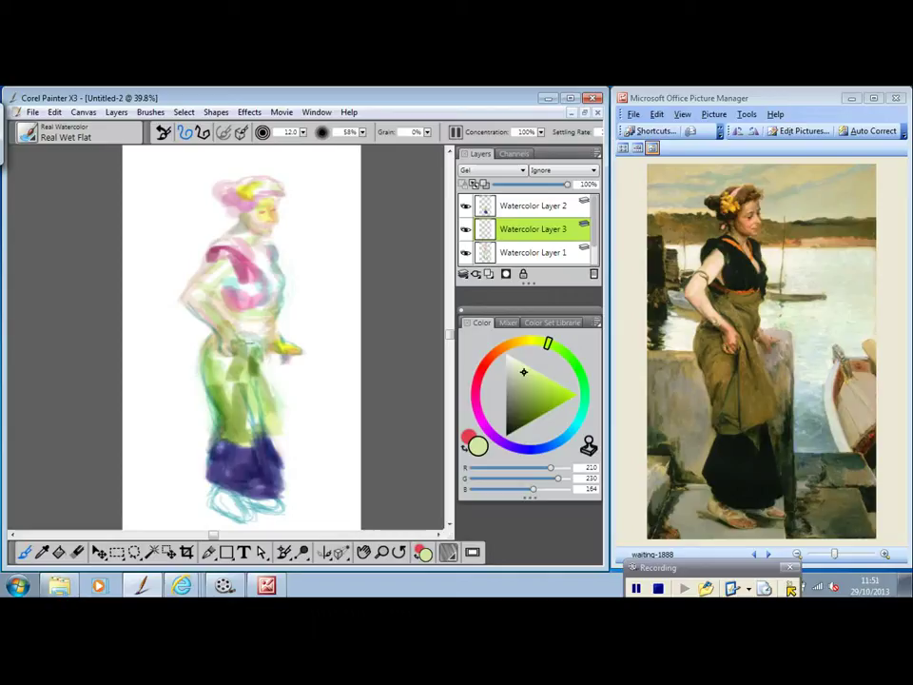
{"action": "left_click", "coordinate": [540, 390]}
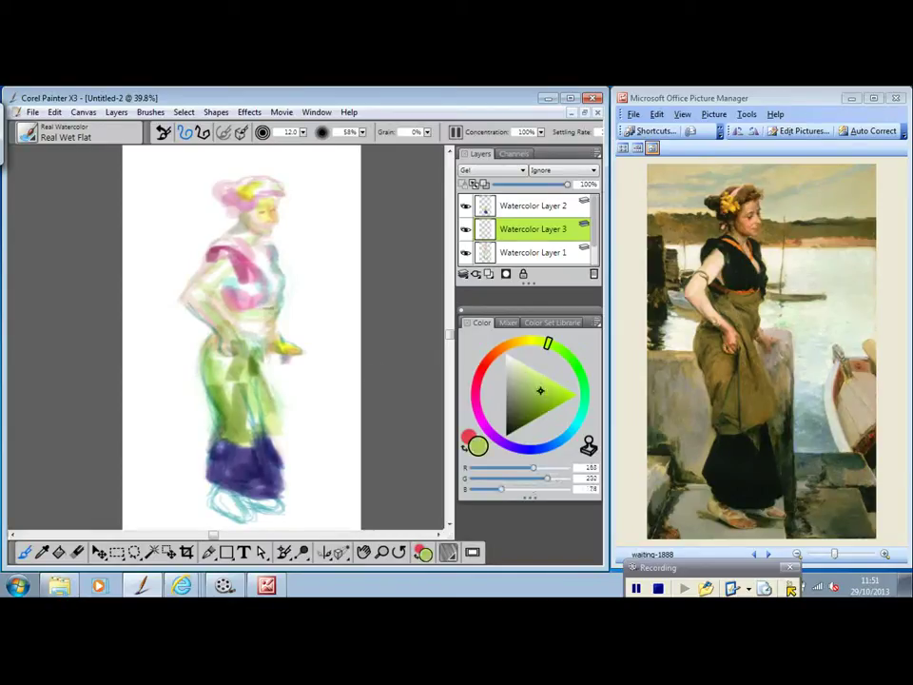
{"action": "mouse_move", "coordinate": [230, 313]}
{"action": "left_mouse_down"}
{"action": "mouse_move", "coordinate": [246, 320]}
{"action": "mouse_move", "coordinate": [269, 380]}
{"action": "left_mouse_up"}
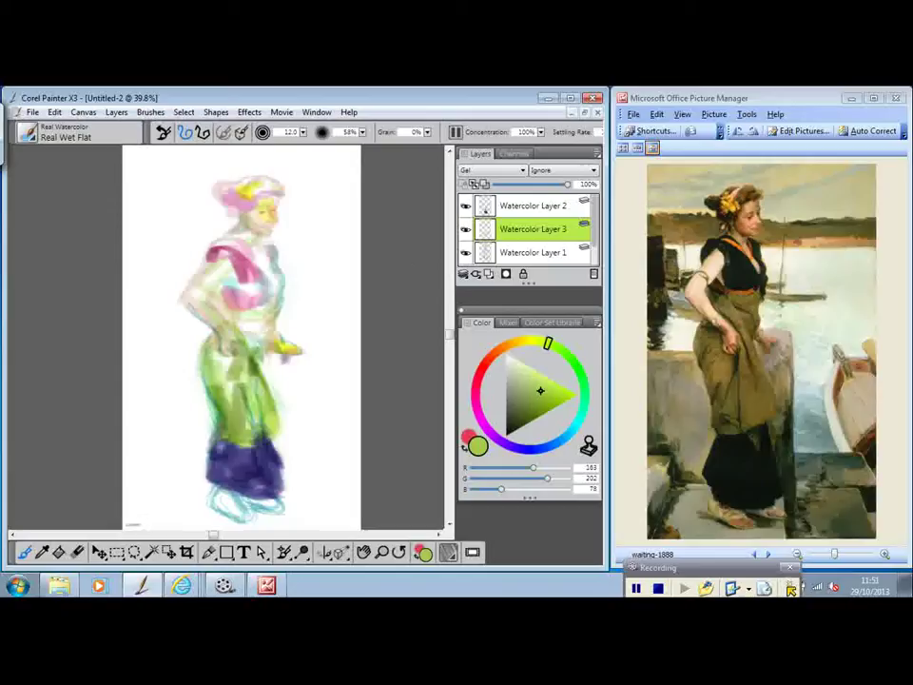
- Set up the Eraser at size 7.5 and 12% opacity on Watercolor Layer 1 to clean up the sketch beneath the skirt
{"action": "left_click", "coordinate": [78, 553]}
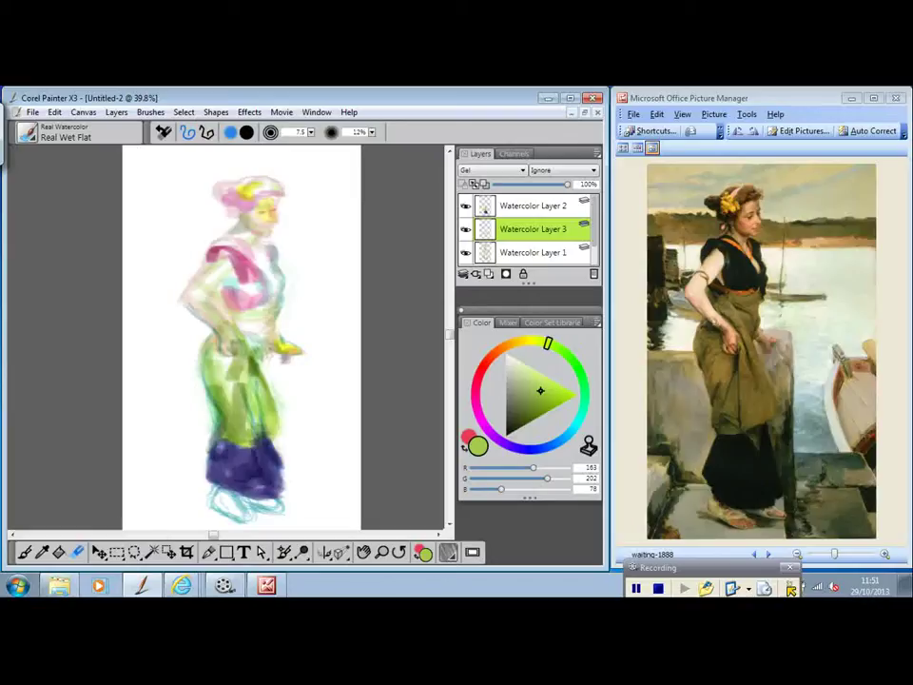
{"action": "left_click", "coordinate": [495, 204]}
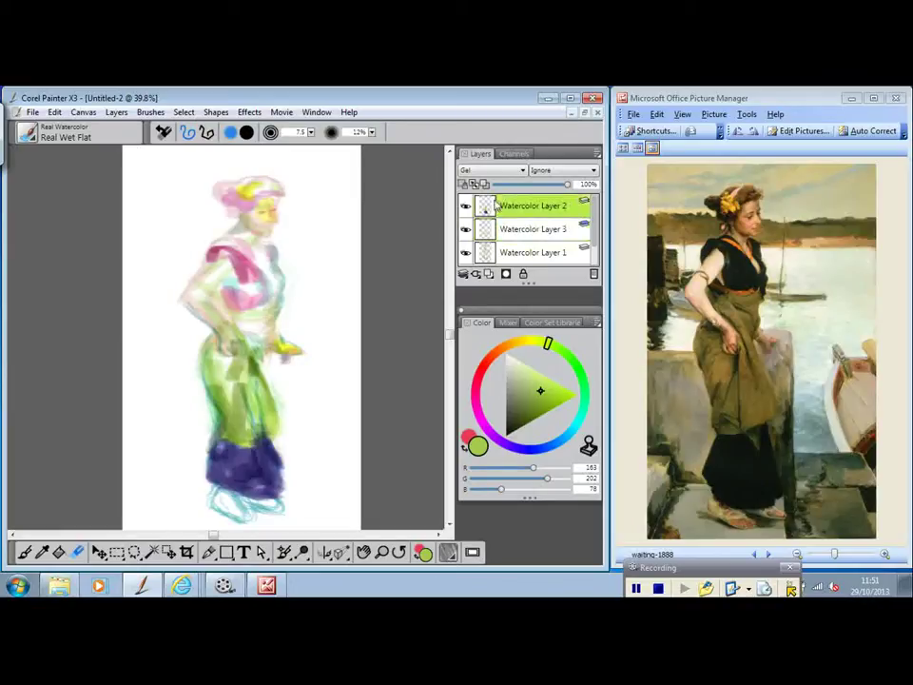
{"action": "left_click", "coordinate": [493, 253]}
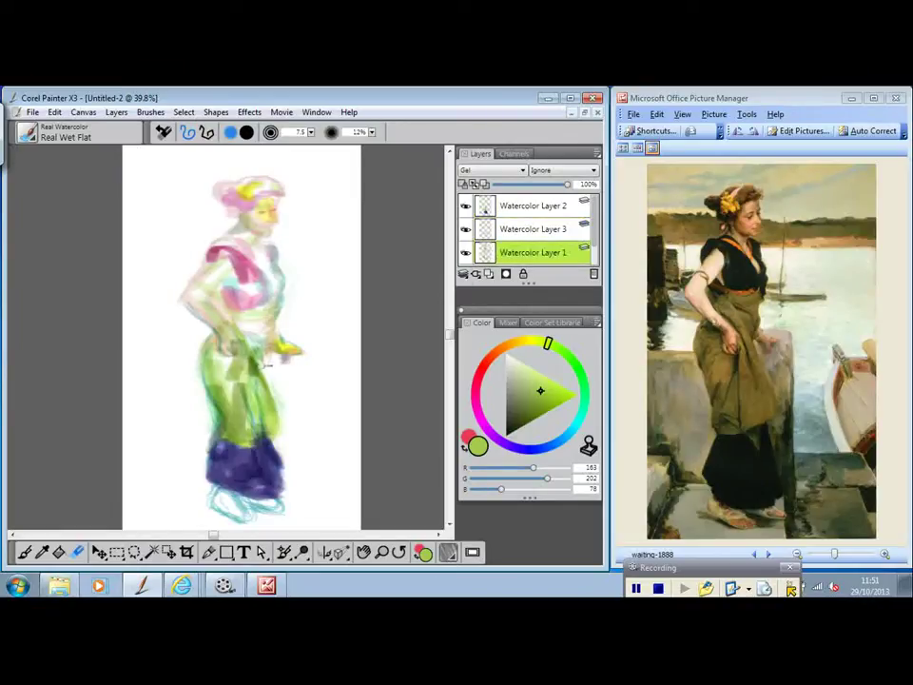